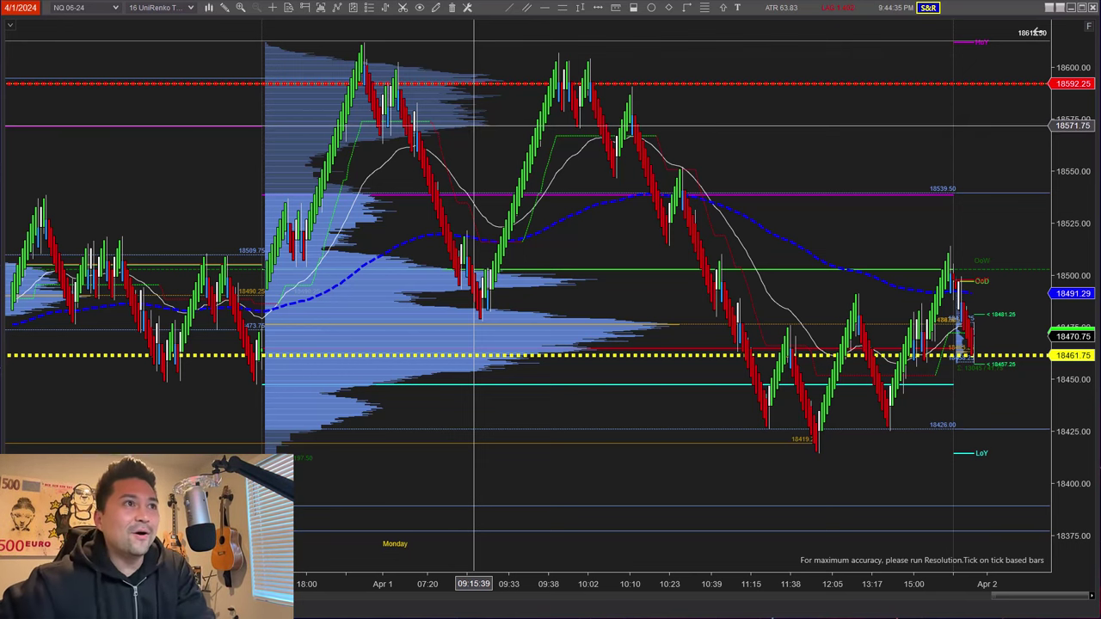
Step: Examine Monday's price swings and volume profile alongside the preceding Thursday session on the NQ 06-24 chart
{"action": "middle_click", "coordinate": [184, 110]}
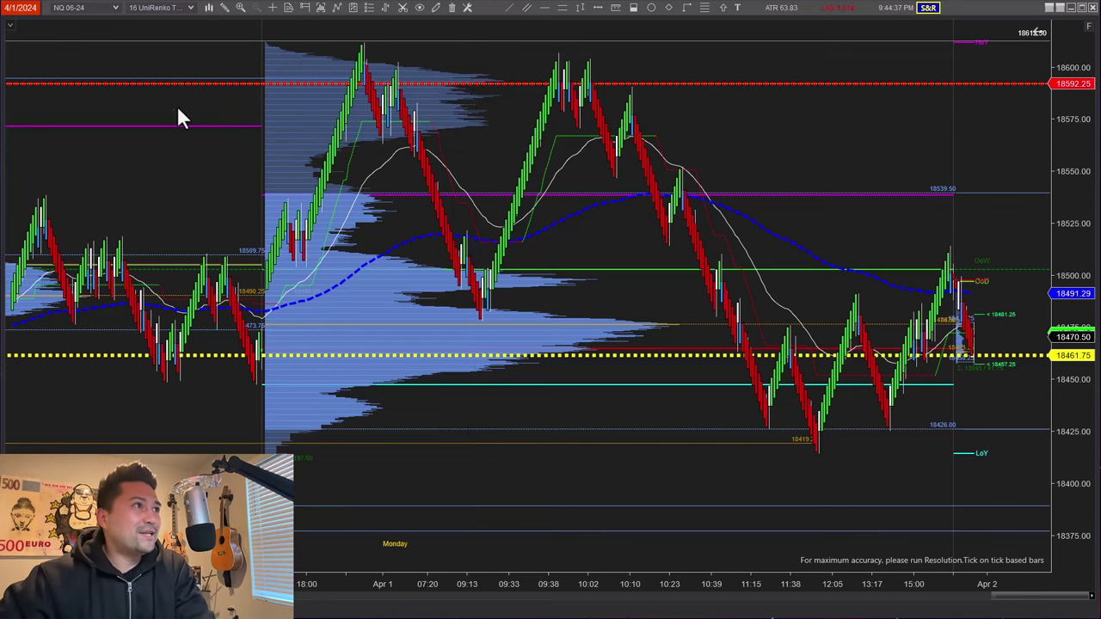
{"action": "middle_click", "coordinate": [812, 129]}
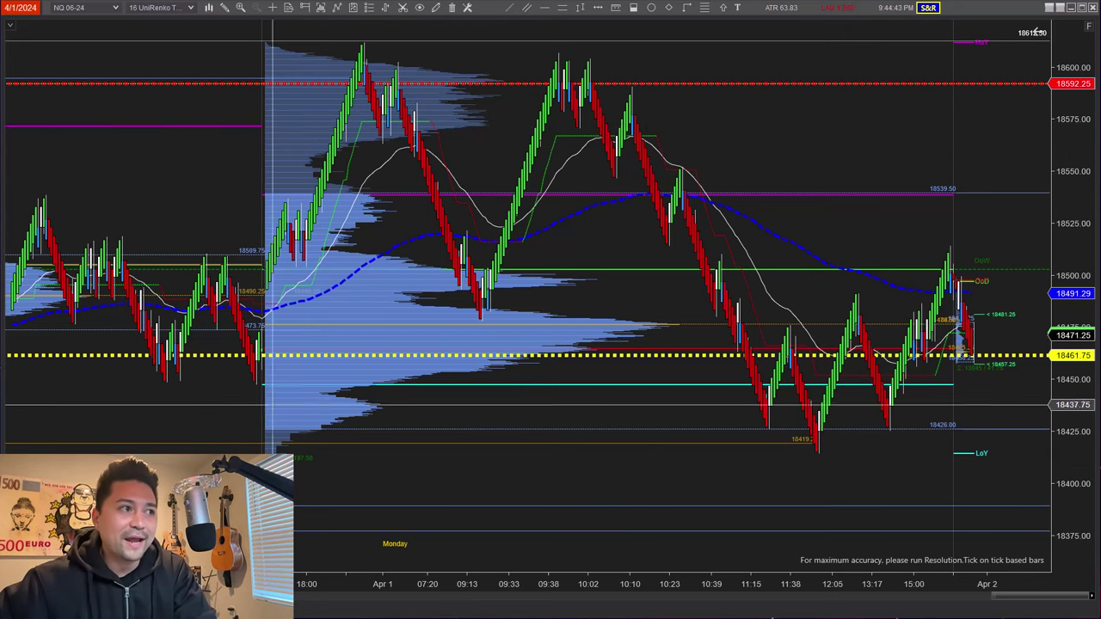
{"action": "left_click_drag", "start_coordinate": [159, 404], "coordinate": [424, 400]}
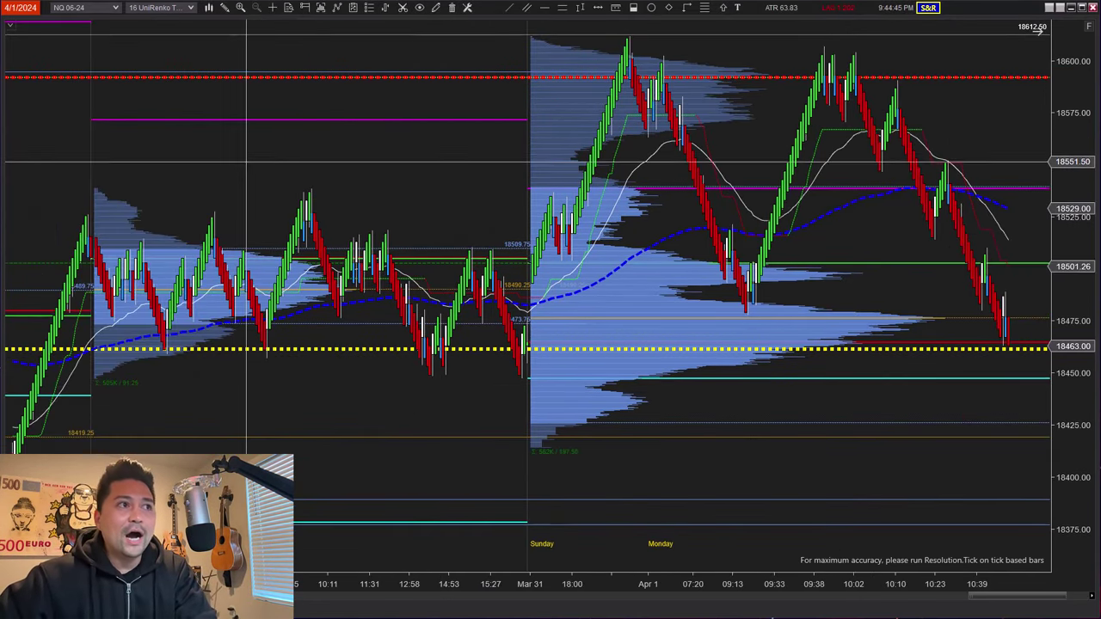
{"action": "left_click_drag", "start_coordinate": [277, 176], "coordinate": [582, 172]}
{"action": "left_click_drag", "start_coordinate": [755, 160], "coordinate": [564, 164]}
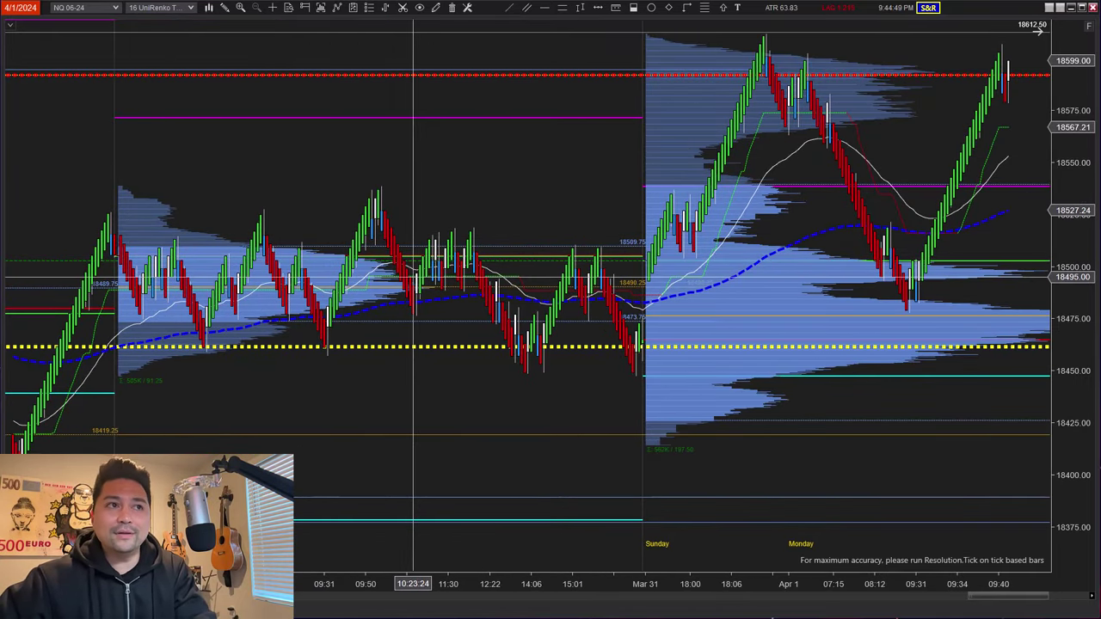
{"action": "scroll", "coordinate": [516, 198], "scroll_direction": "down", "scroll_amount": 2}
{"action": "left_click_drag", "start_coordinate": [560, 191], "coordinate": [326, 216]}
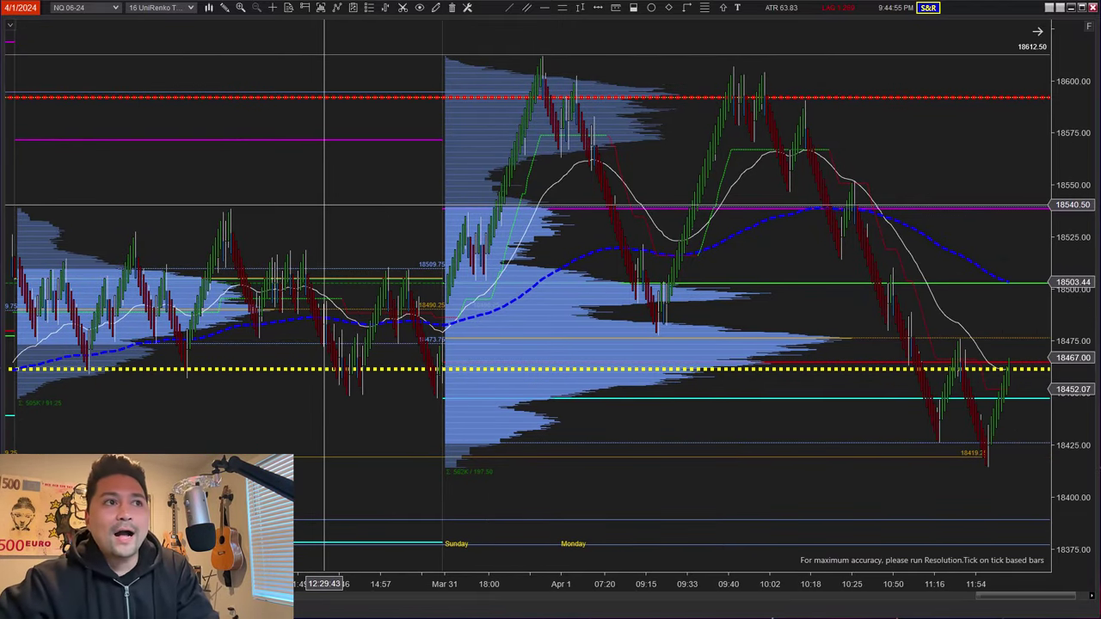
{"action": "scroll", "coordinate": [393, 206], "scroll_direction": "up", "scroll_amount": 2}
{"action": "left_click_drag", "start_coordinate": [393, 211], "coordinate": [430, 206]}
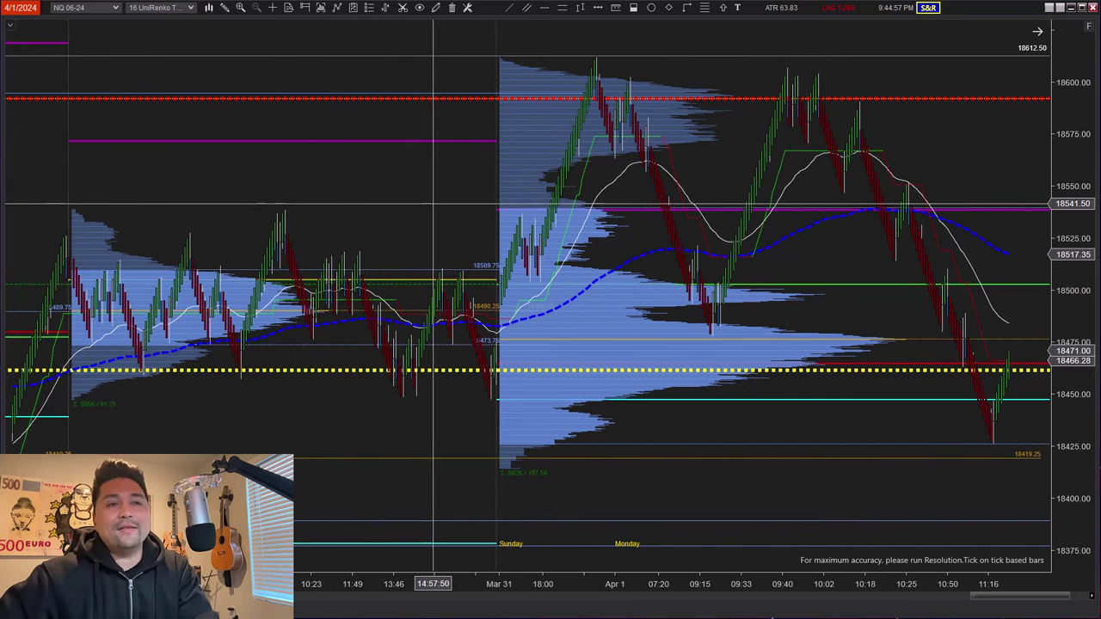
{"action": "scroll", "coordinate": [430, 206], "scroll_direction": "up", "scroll_amount": 1}
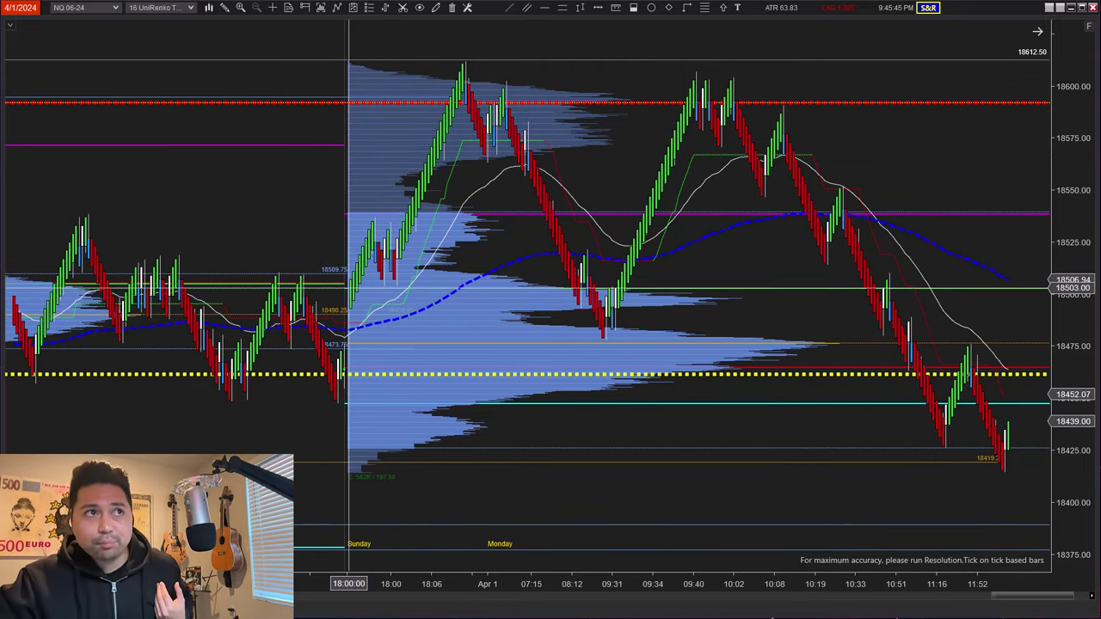
Step: Review the daily volume profiles and prior price levels from March 24 through the Monday April 1 session
{"action": "scroll", "coordinate": [248, 207], "scroll_direction": "down", "scroll_amount": 3}
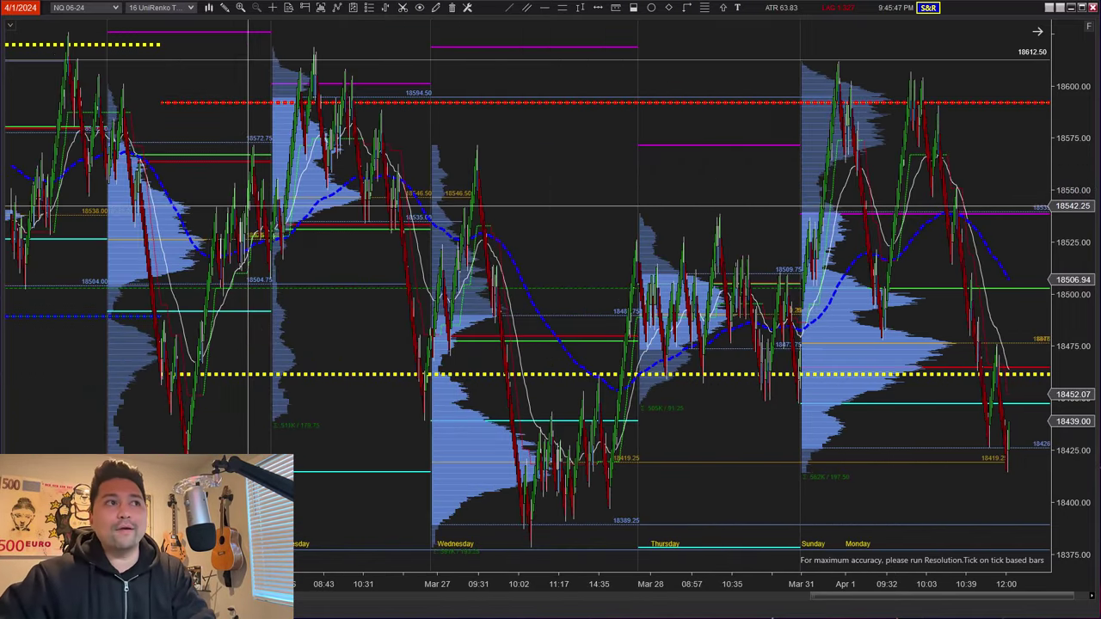
{"action": "left_click_drag", "start_coordinate": [248, 206], "coordinate": [582, 188]}
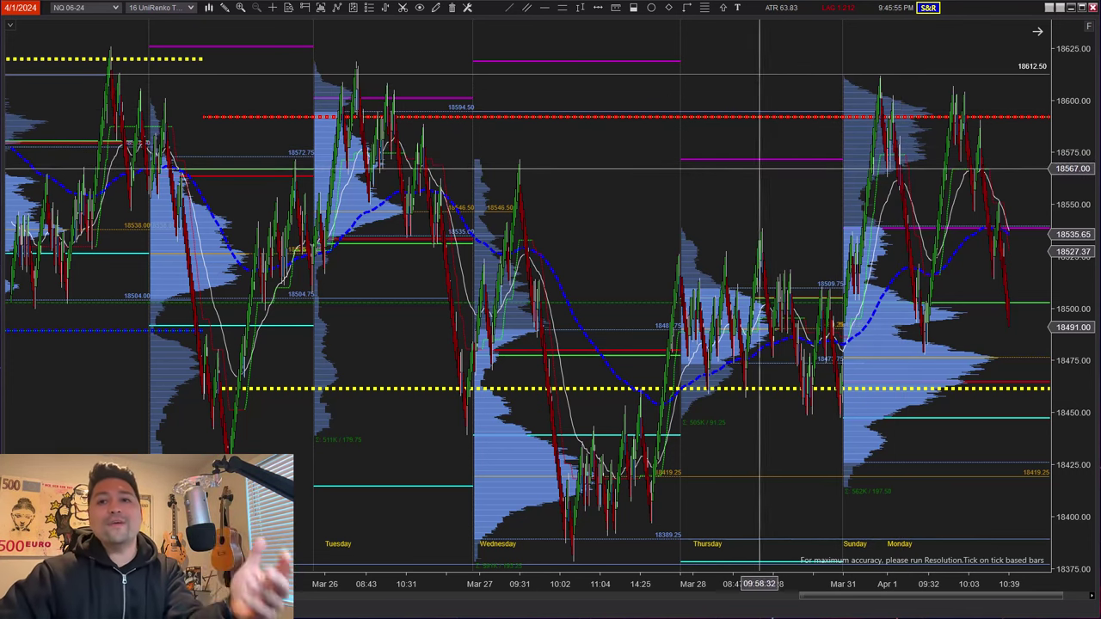
{"action": "left_click_drag", "start_coordinate": [632, 182], "coordinate": [668, 179]}
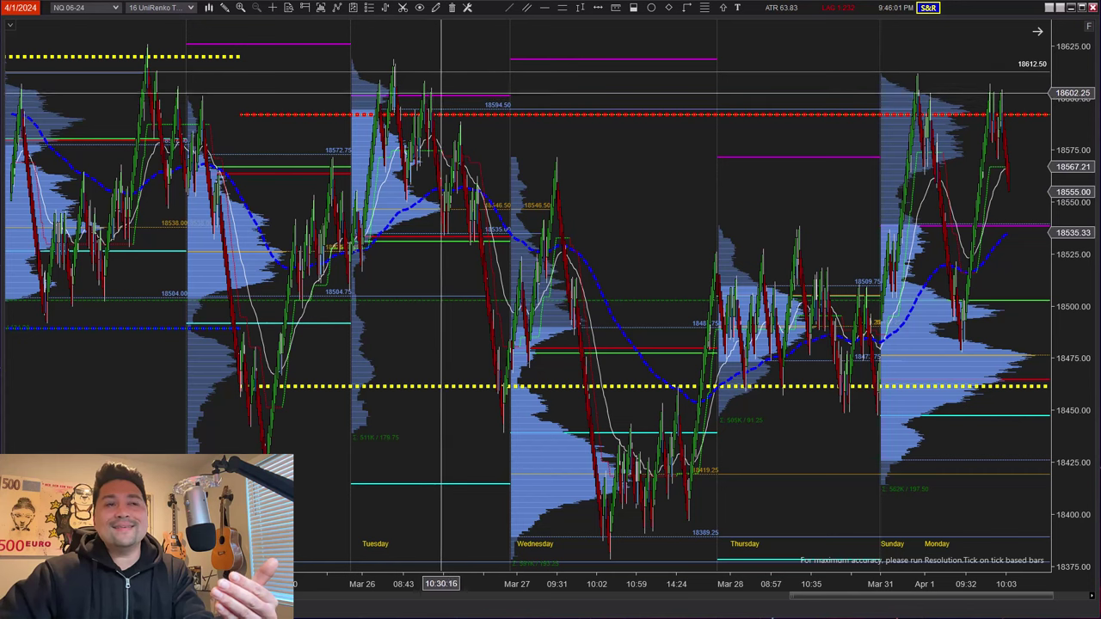
{"action": "scroll", "coordinate": [410, 72], "scroll_direction": "up", "scroll_amount": 3}
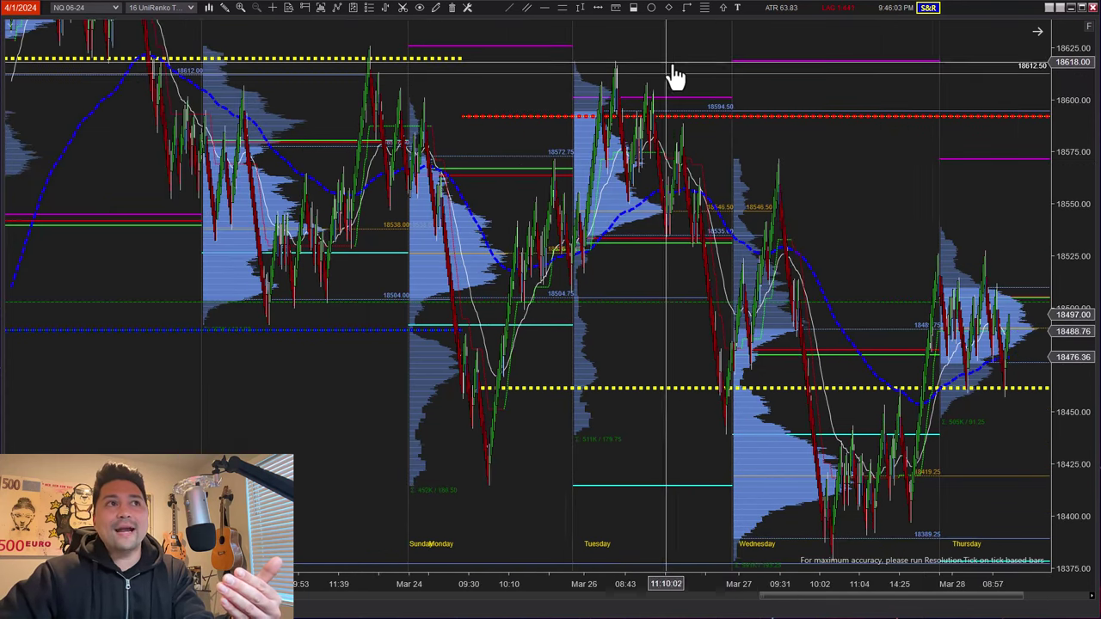
{"action": "left_click_drag", "start_coordinate": [676, 74], "coordinate": [314, 86]}
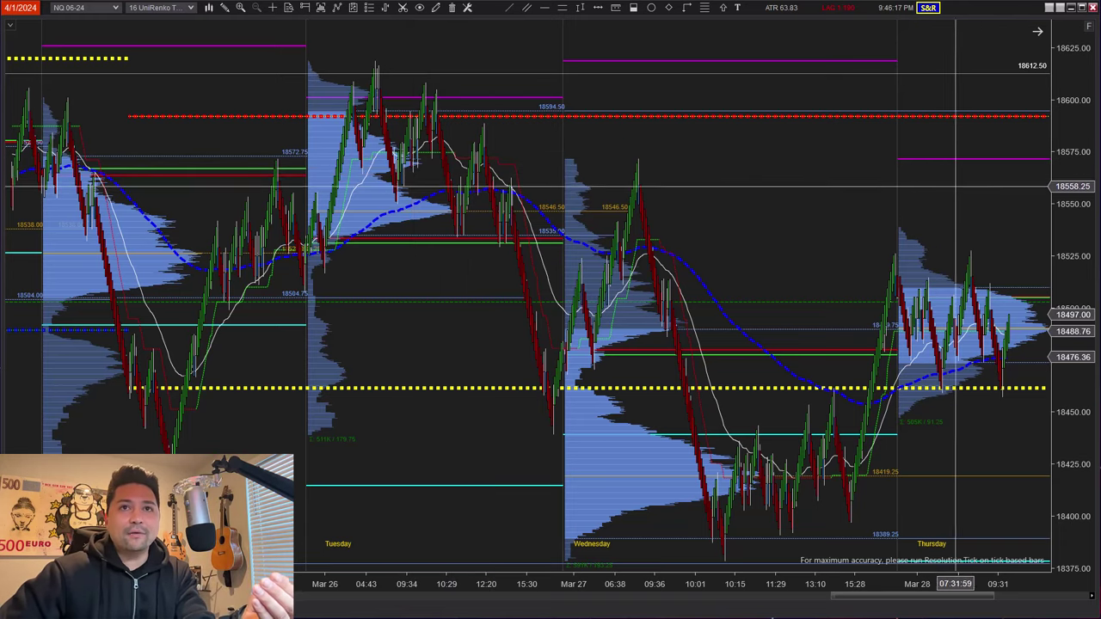
{"action": "left_click_drag", "start_coordinate": [954, 186], "coordinate": [352, 178]}
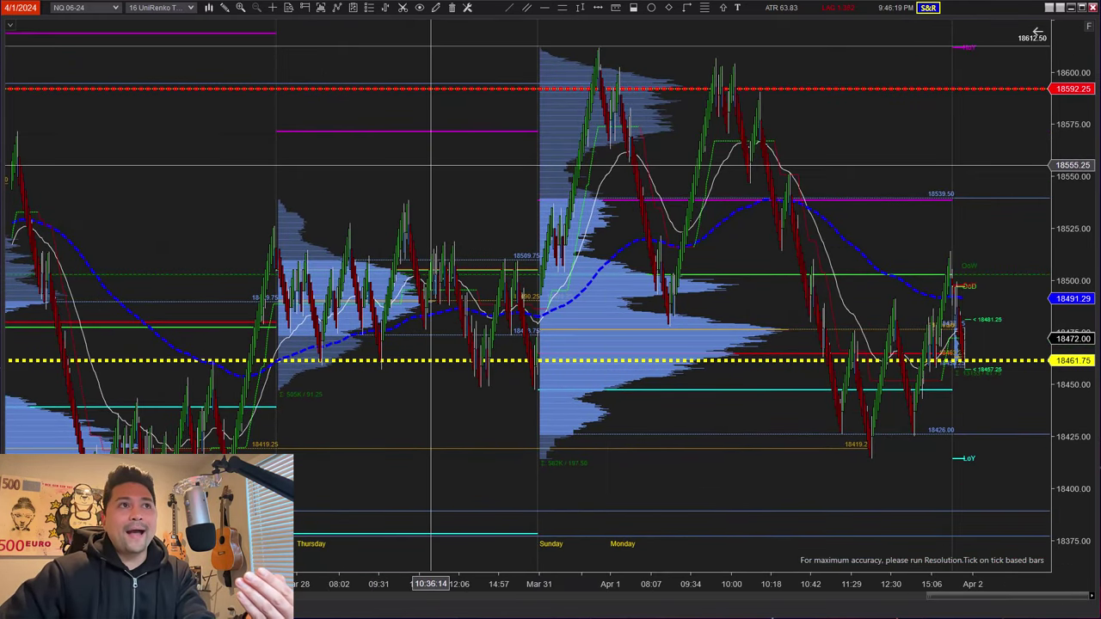
{"action": "scroll", "coordinate": [430, 164], "scroll_direction": "up", "scroll_amount": 3}
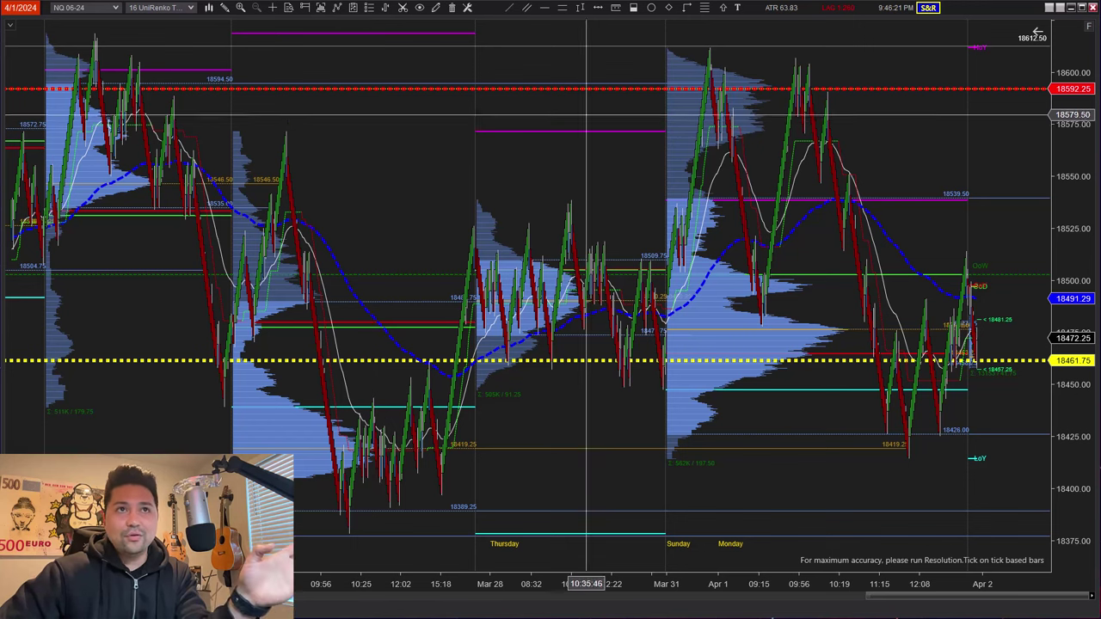
{"action": "scroll", "coordinate": [587, 114], "scroll_direction": "up", "scroll_amount": 3}
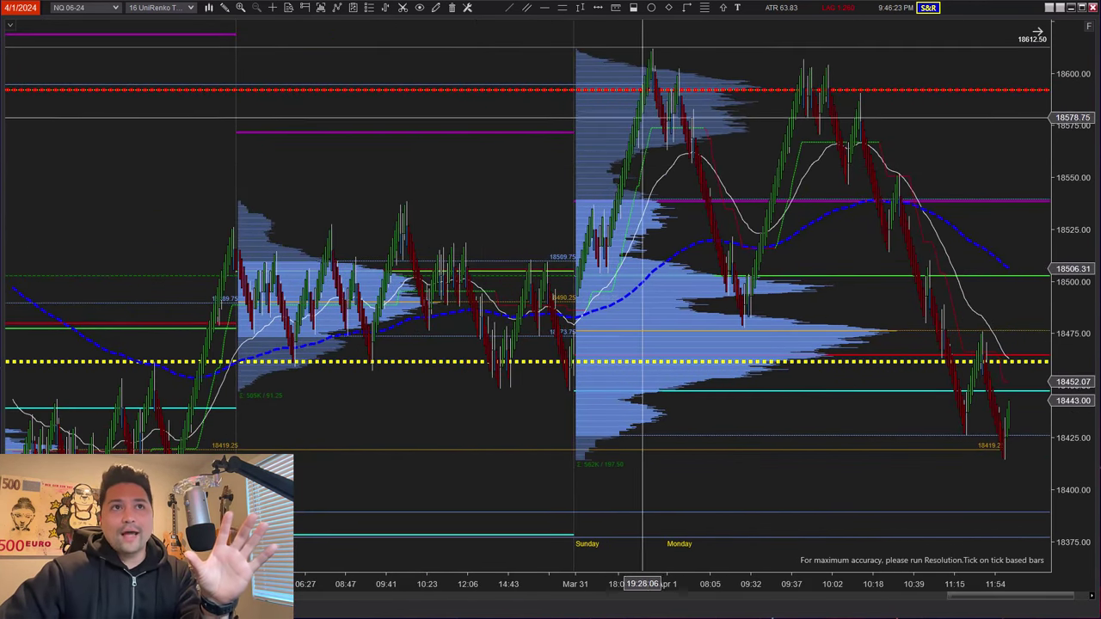
{"action": "scroll", "coordinate": [676, 258], "scroll_direction": "down", "scroll_amount": 2}
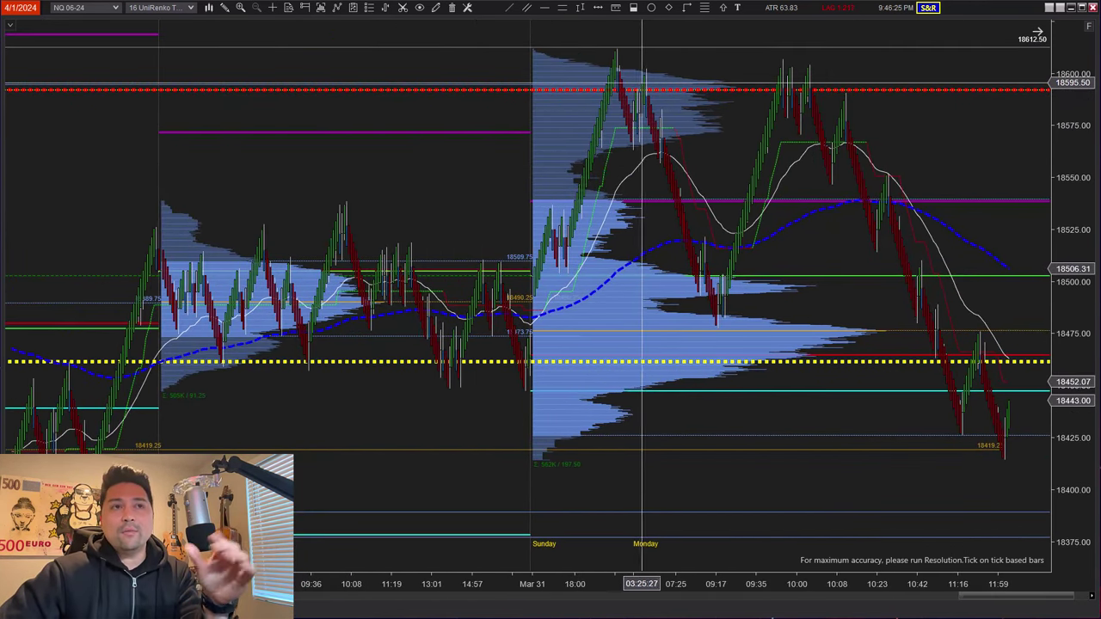
{"action": "scroll", "coordinate": [697, 312], "scroll_direction": "down", "scroll_amount": 5}
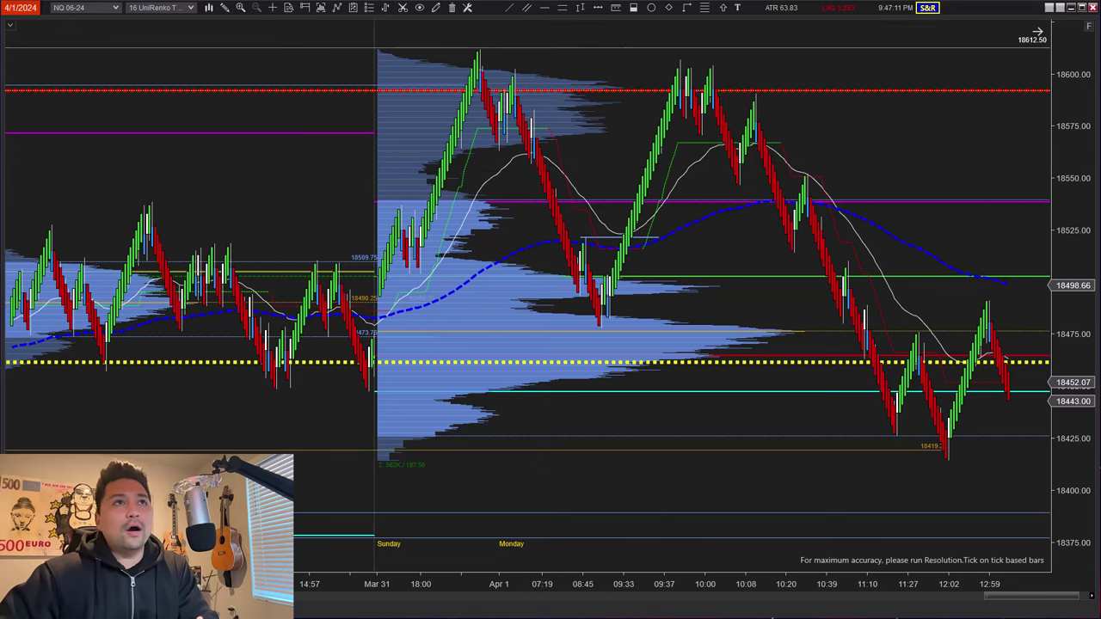
Step: Draw a rectangular price zone from about 18569 to 18559 between Monday's early decline and the following rally
{"action": "left_click", "coordinate": [561, 9]}
{"action": "left_click", "coordinate": [541, 138]}
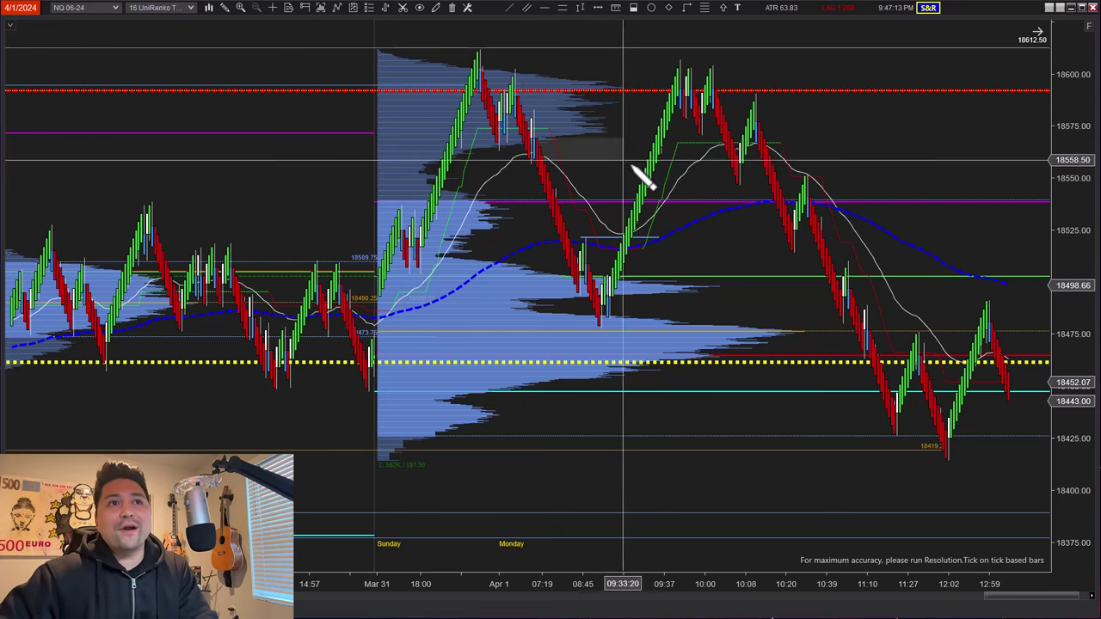
{"action": "left_click", "coordinate": [669, 161]}
Step: Extend the zone to the chart's right edge and draw two overlapping zones above it, about 18601 to 18579.50 and 18612 to 18591.75
{"action": "scroll", "coordinate": [675, 172], "scroll_direction": "up", "scroll_amount": 3}
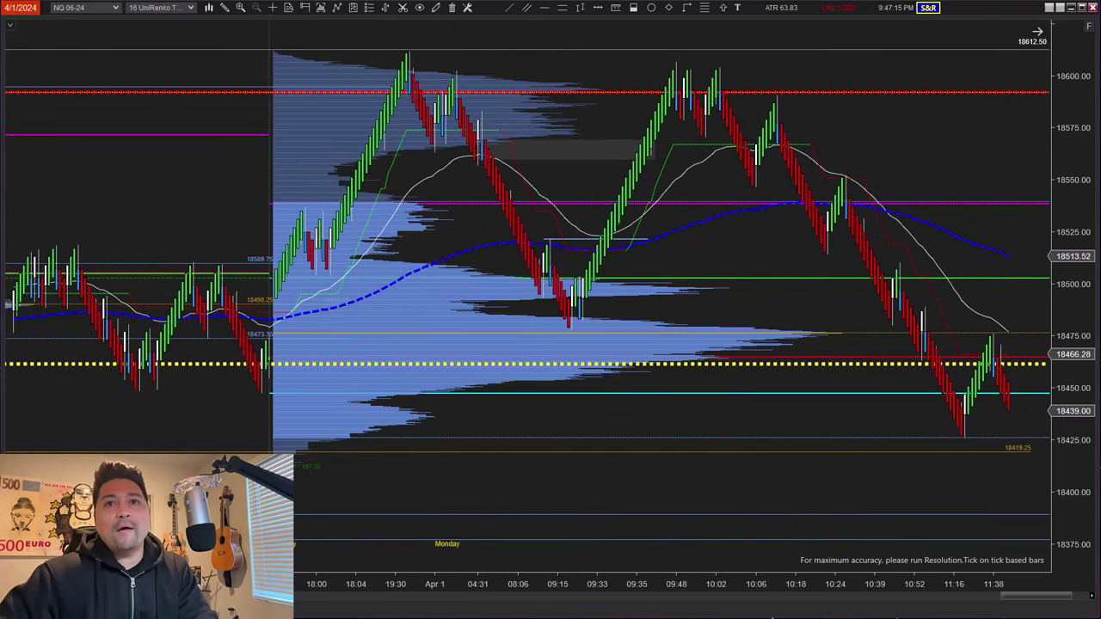
{"action": "scroll", "coordinate": [646, 214], "scroll_direction": "up", "scroll_amount": 3}
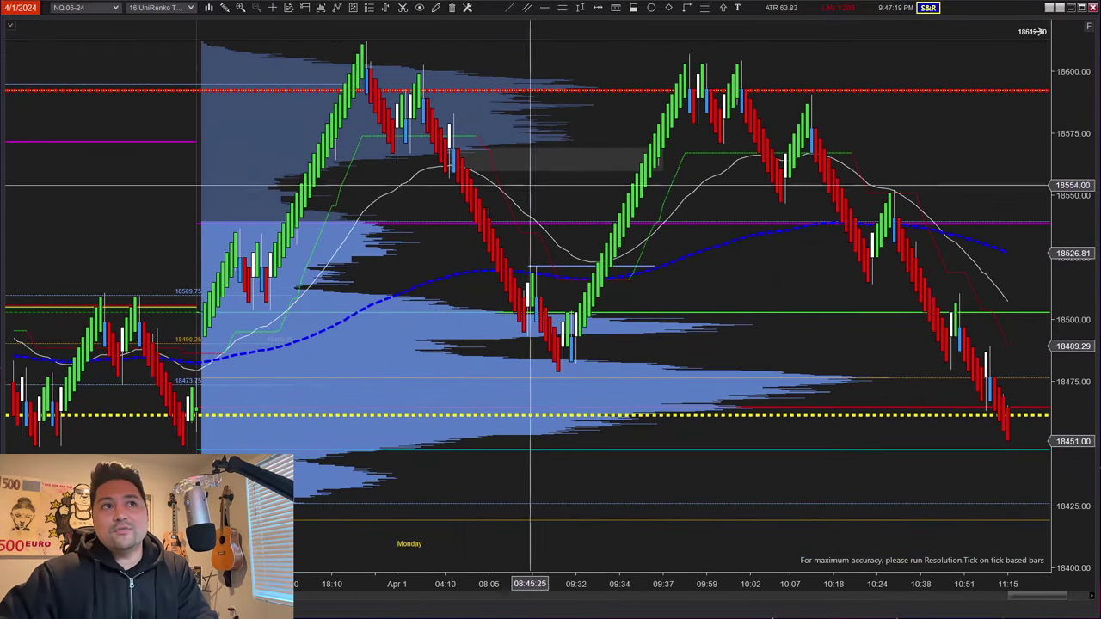
{"action": "left_click", "coordinate": [550, 172]}
{"action": "left_click", "coordinate": [550, 172]}
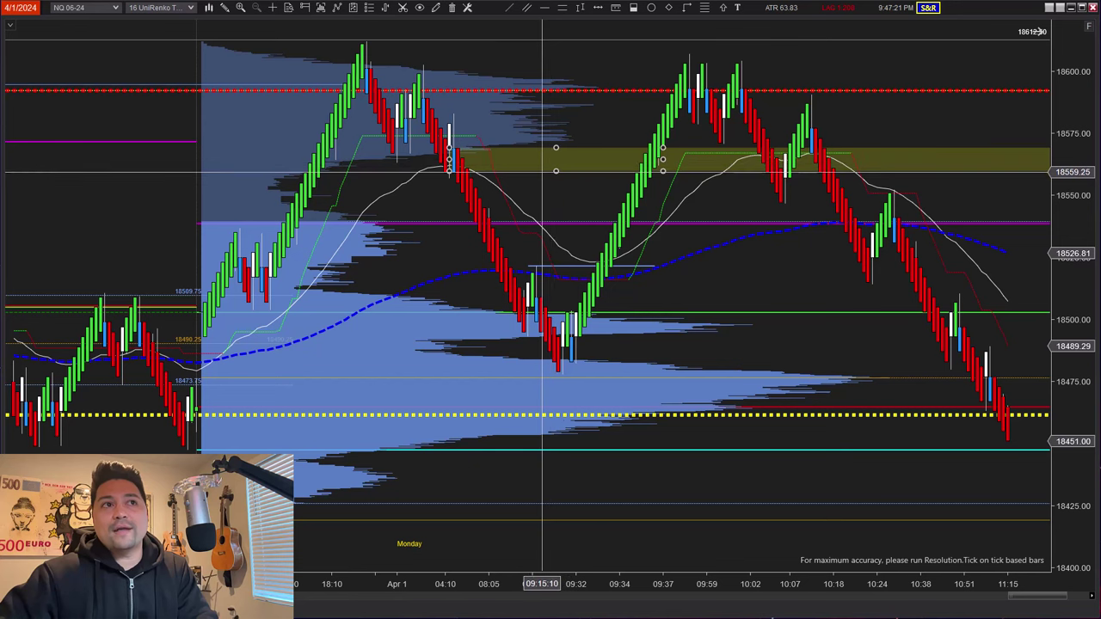
{"action": "left_click", "coordinate": [551, 188]}
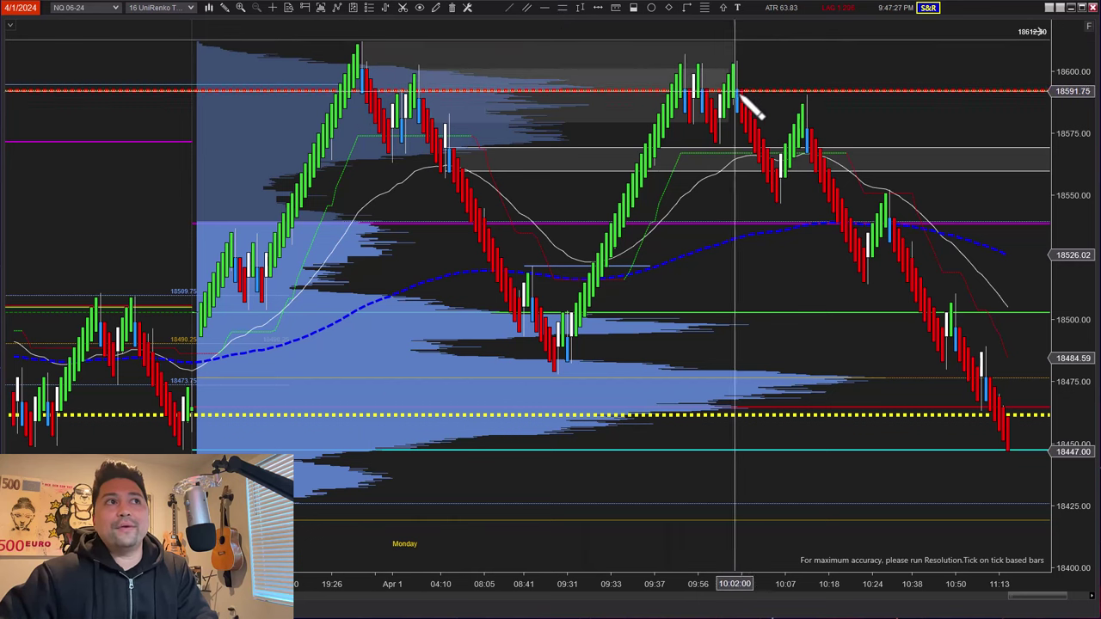
Step: Restyle the lowest and middle price zones as crimson rectangles without the extension to the right
{"action": "key", "text": "ctrl+z"}
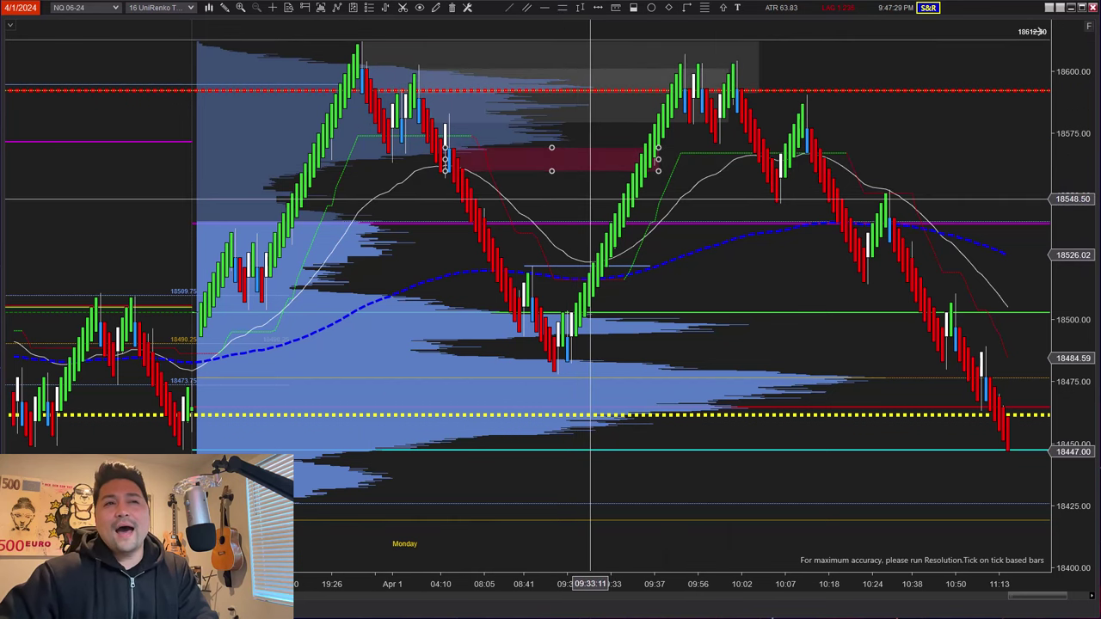
{"action": "left_click", "coordinate": [622, 118]}
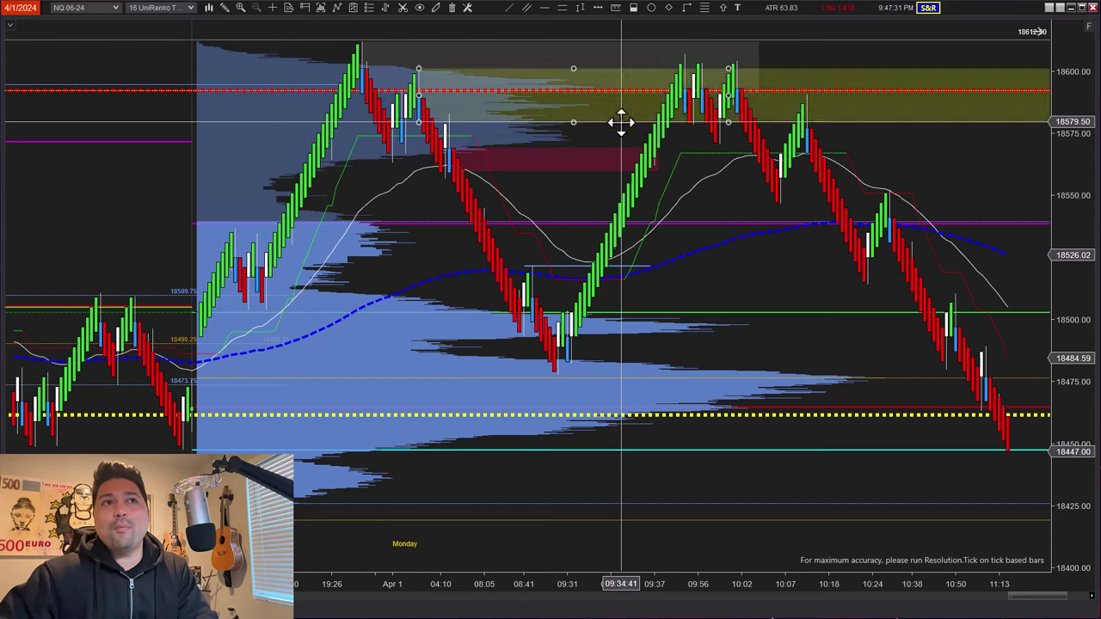
{"action": "left_click", "coordinate": [615, 136]}
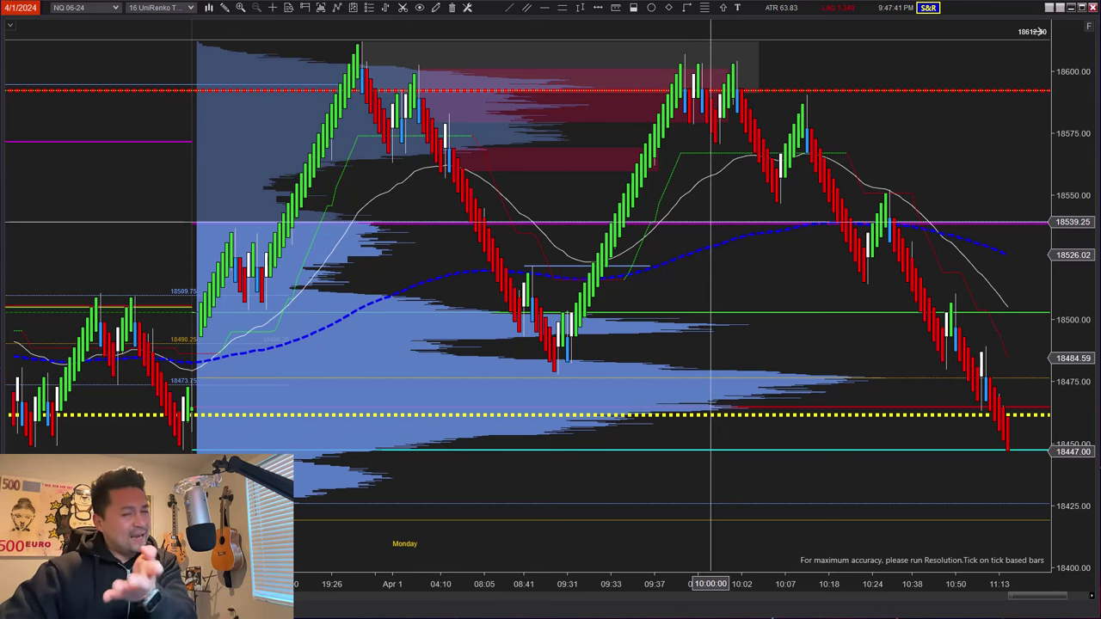
{"action": "scroll", "coordinate": [482, 241], "scroll_direction": "up", "scroll_amount": 2}
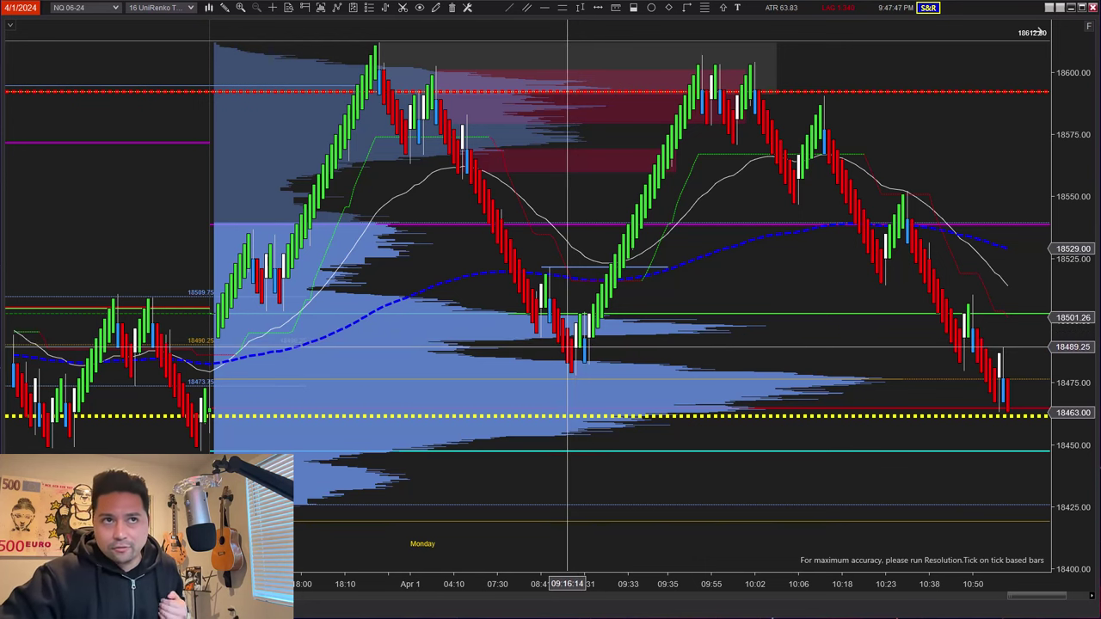
{"action": "left_click", "coordinate": [617, 7]}
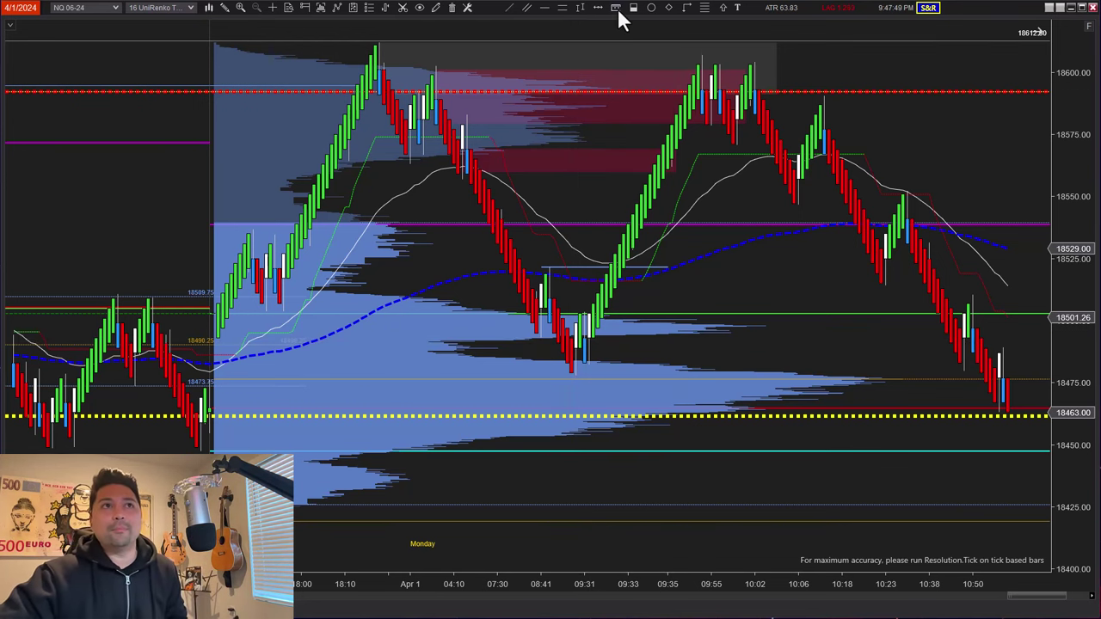
{"action": "left_click", "coordinate": [602, 344]}
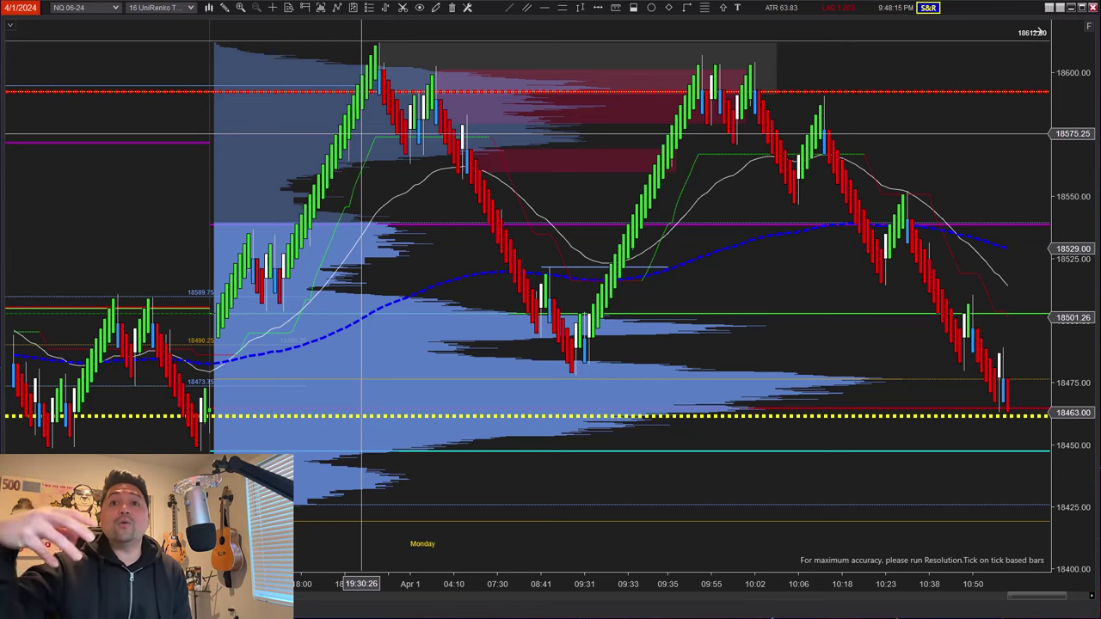
Step: Trace the overnight swings with a path from the Sunday evening low over the first peak to Monday's morning low, and discard it
{"action": "left_click", "coordinate": [669, 9]}
{"action": "left_click", "coordinate": [288, 299]}
{"action": "left_click", "coordinate": [361, 62]}
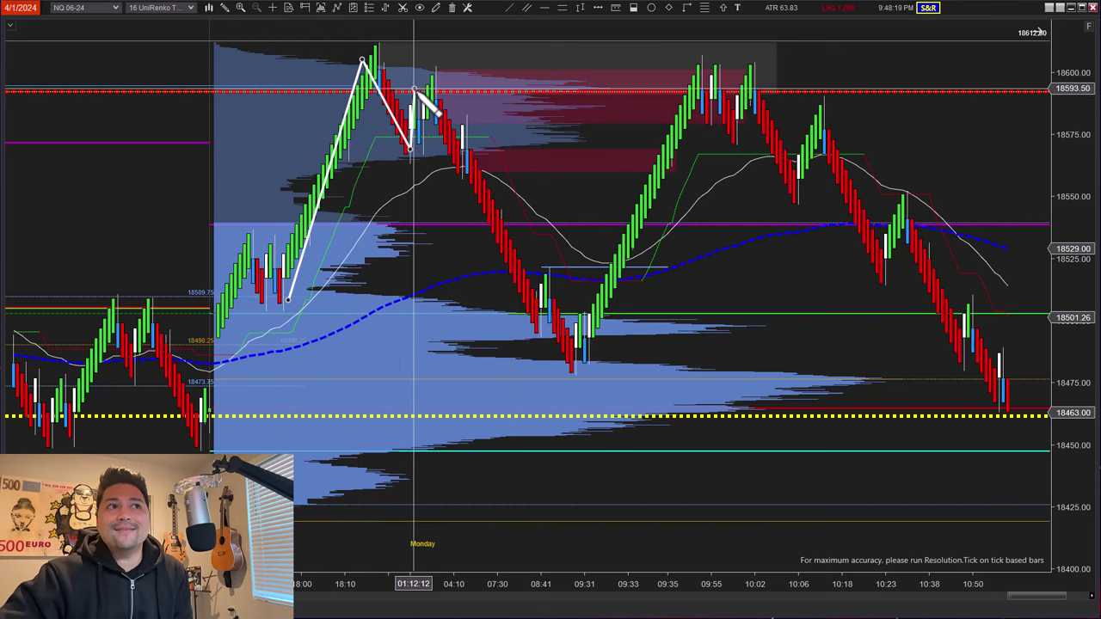
{"action": "left_click", "coordinate": [410, 152]}
{"action": "left_click", "coordinate": [414, 89]}
{"action": "left_click", "coordinate": [576, 361]}
{"action": "key", "text": "Escape"}
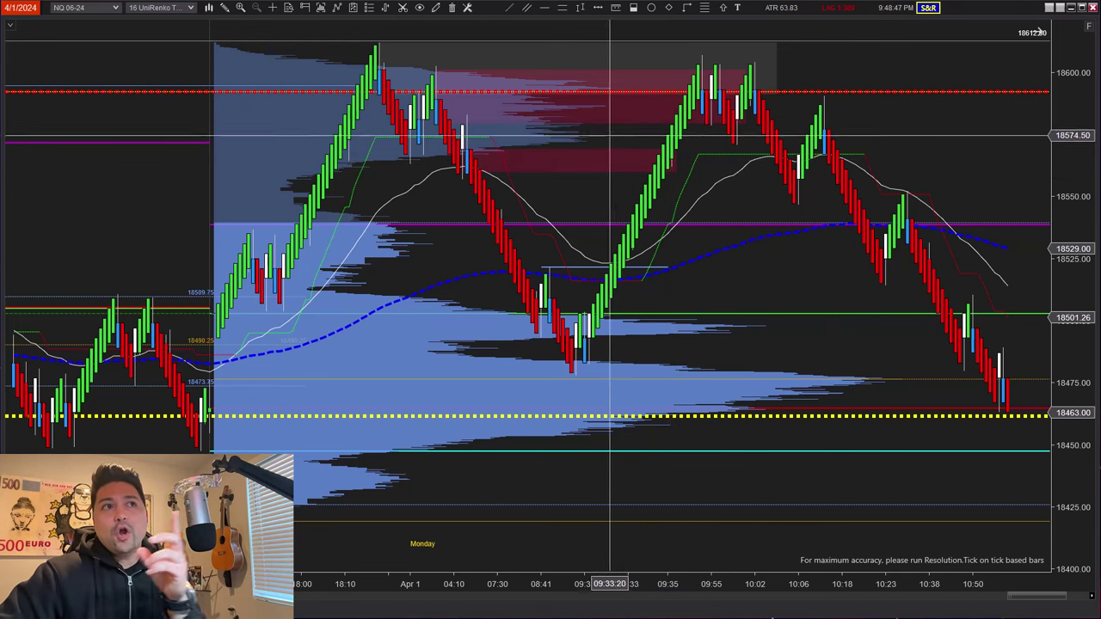
Step: Trace the rally with a path from Monday's morning low up to about 18604, and discard it
{"action": "left_click", "coordinate": [575, 173]}
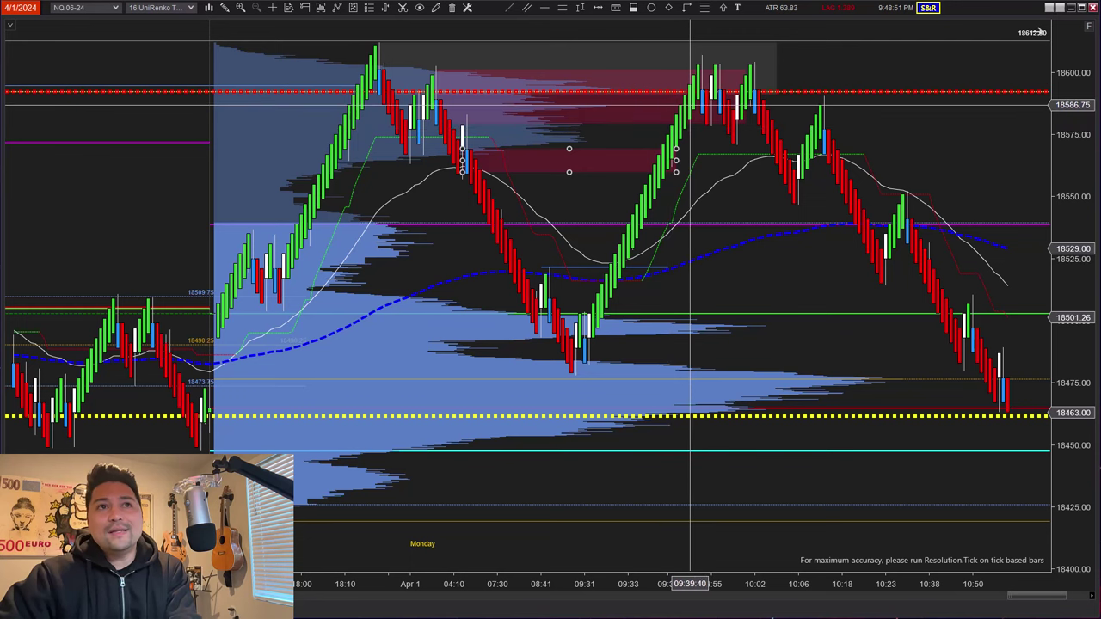
{"action": "left_click", "coordinate": [653, 133]}
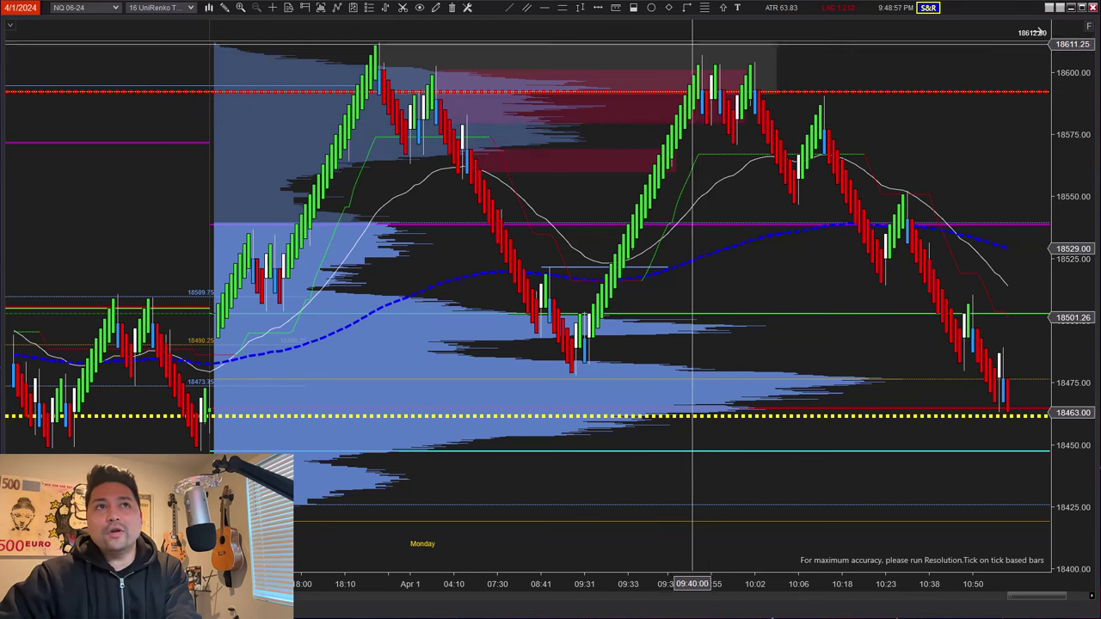
{"action": "left_click", "coordinate": [686, 8]}
{"action": "left_click", "coordinate": [566, 384]}
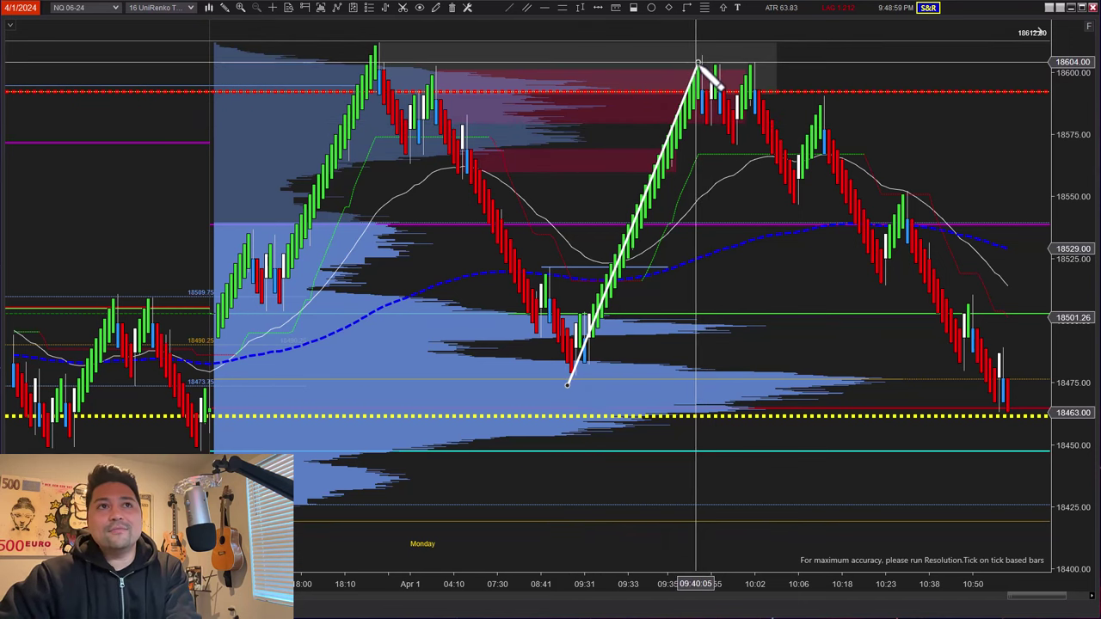
{"action": "key", "text": "Escape"}
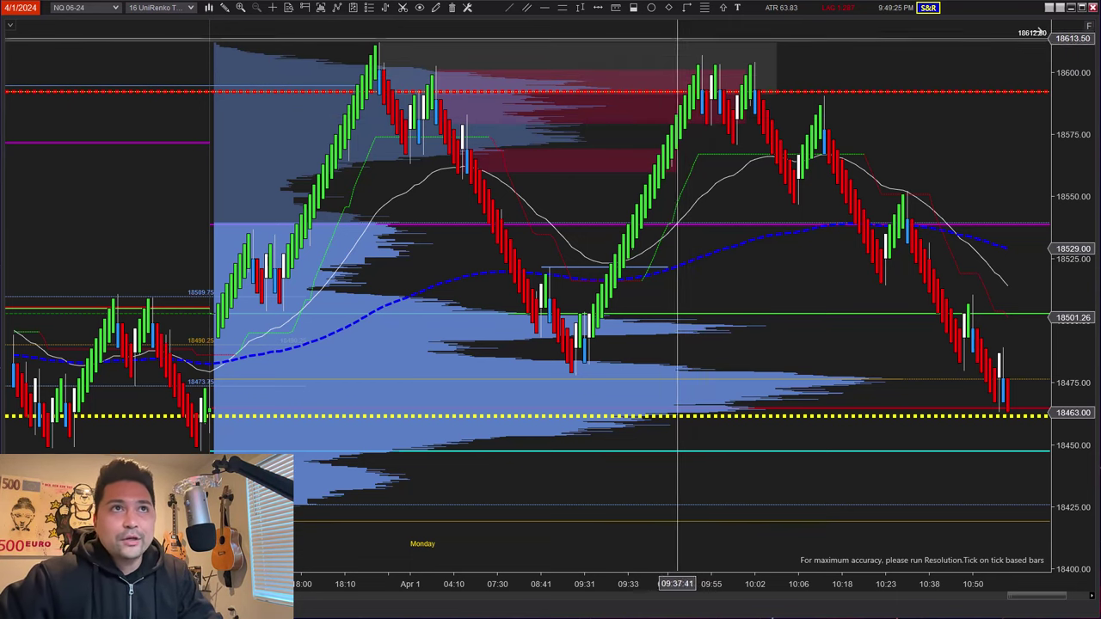
Step: Place diamond markers above the three morning highs, at about 18610, 18606 and 18605
{"action": "left_click", "coordinate": [668, 8]}
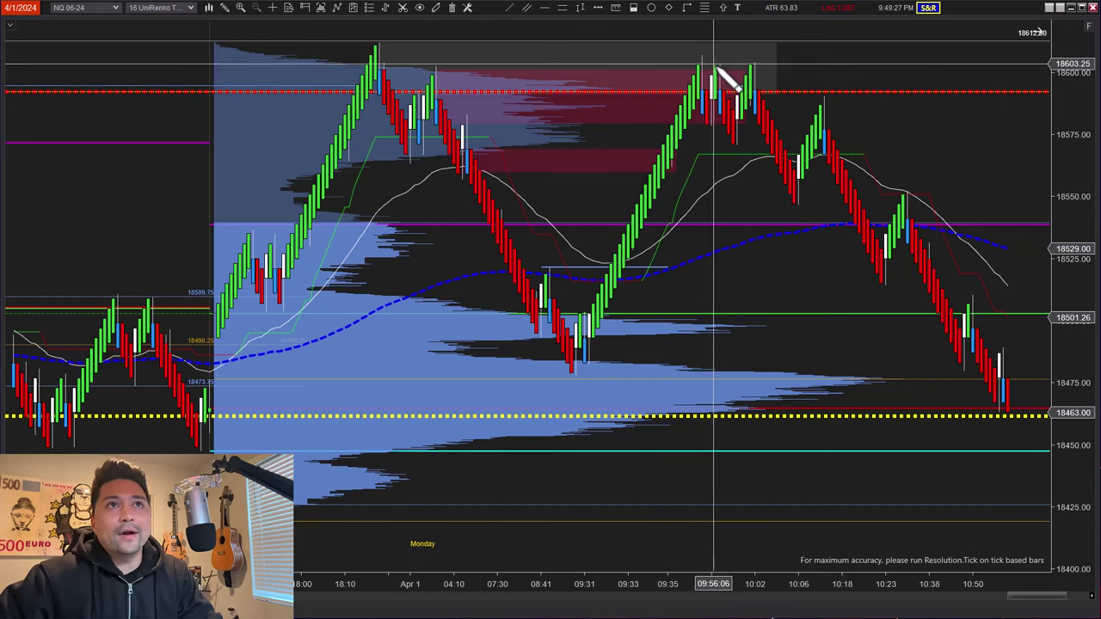
{"action": "left_click", "coordinate": [697, 48]}
{"action": "left_click", "coordinate": [668, 7]}
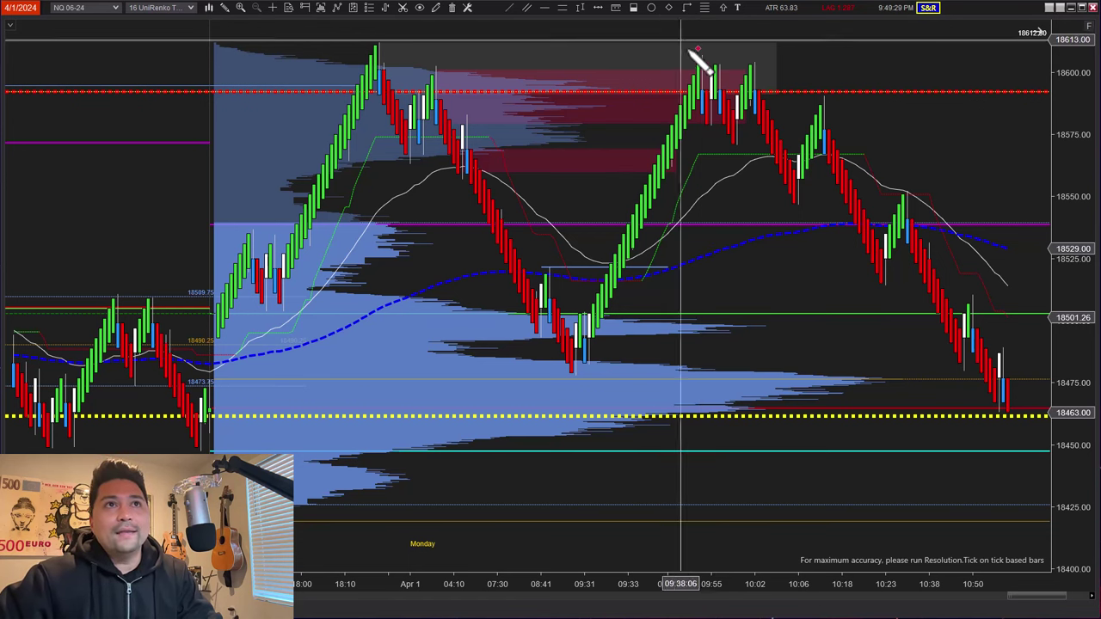
{"action": "left_click", "coordinate": [714, 58]}
{"action": "left_click", "coordinate": [668, 7]}
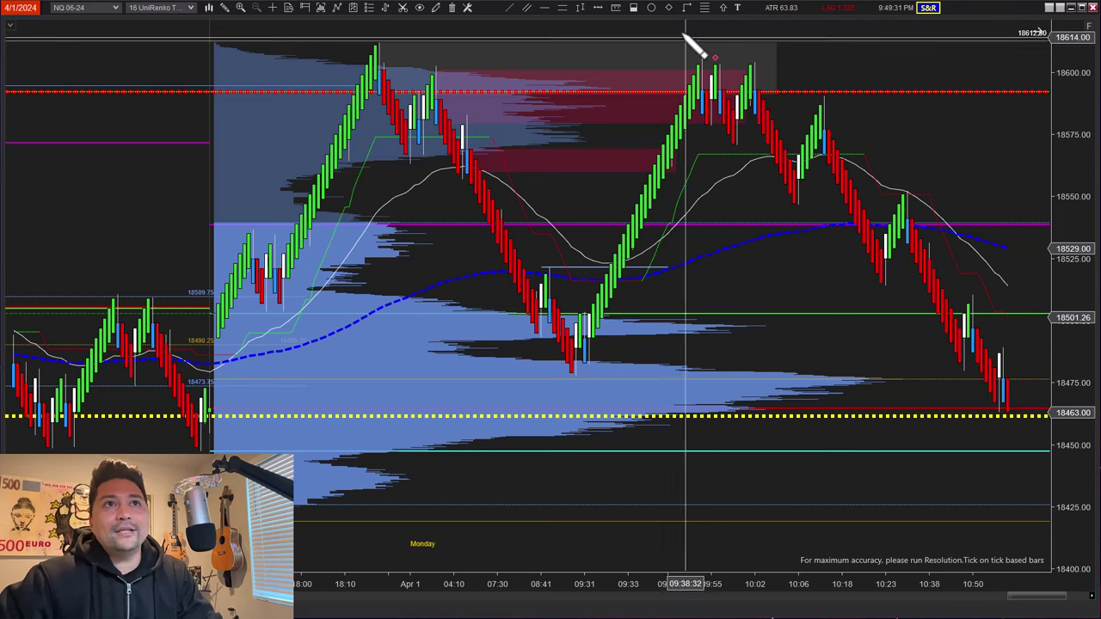
{"action": "left_click", "coordinate": [754, 60]}
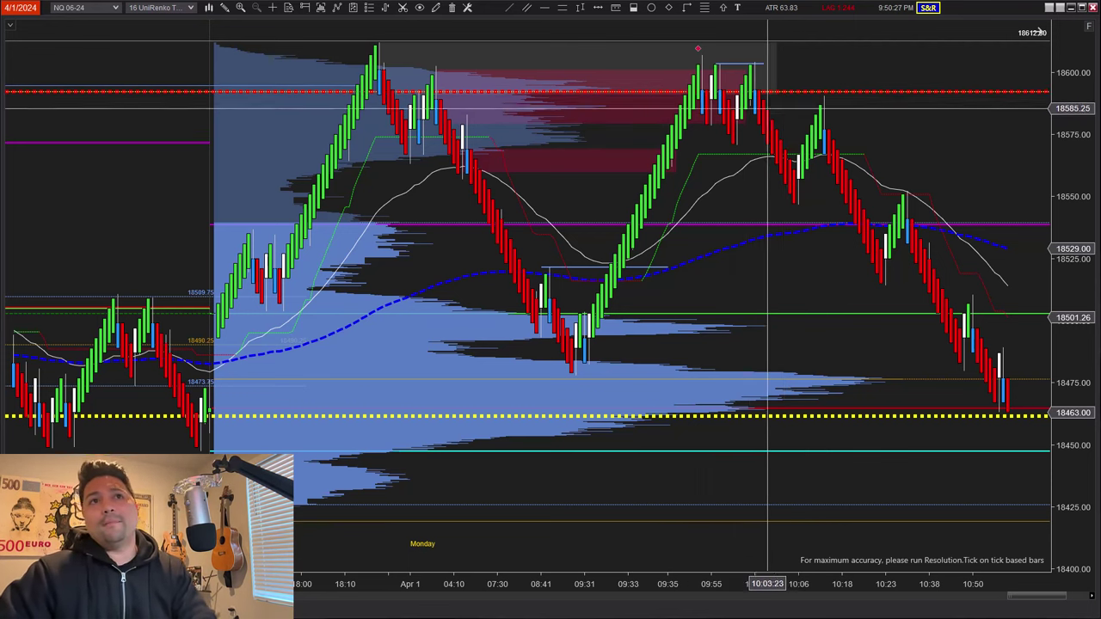
Step: Highlight the overnight high with a small yellow ellipse, about 18615 to 18595
{"action": "left_click", "coordinate": [630, 9]}
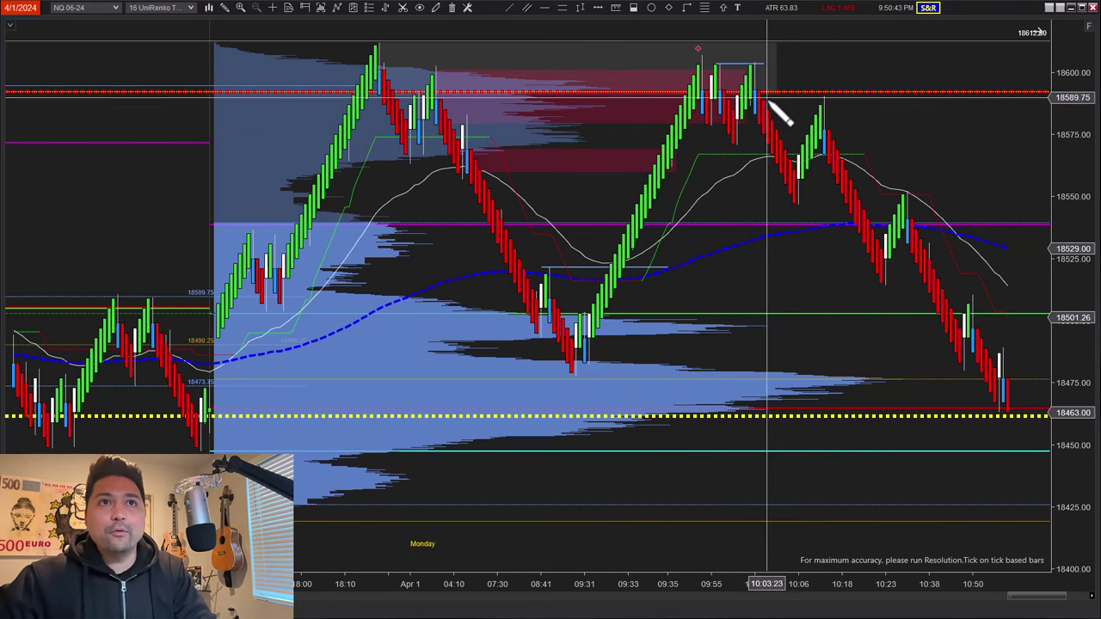
{"action": "left_click_drag", "start_coordinate": [789, 203], "coordinate": [838, 114]}
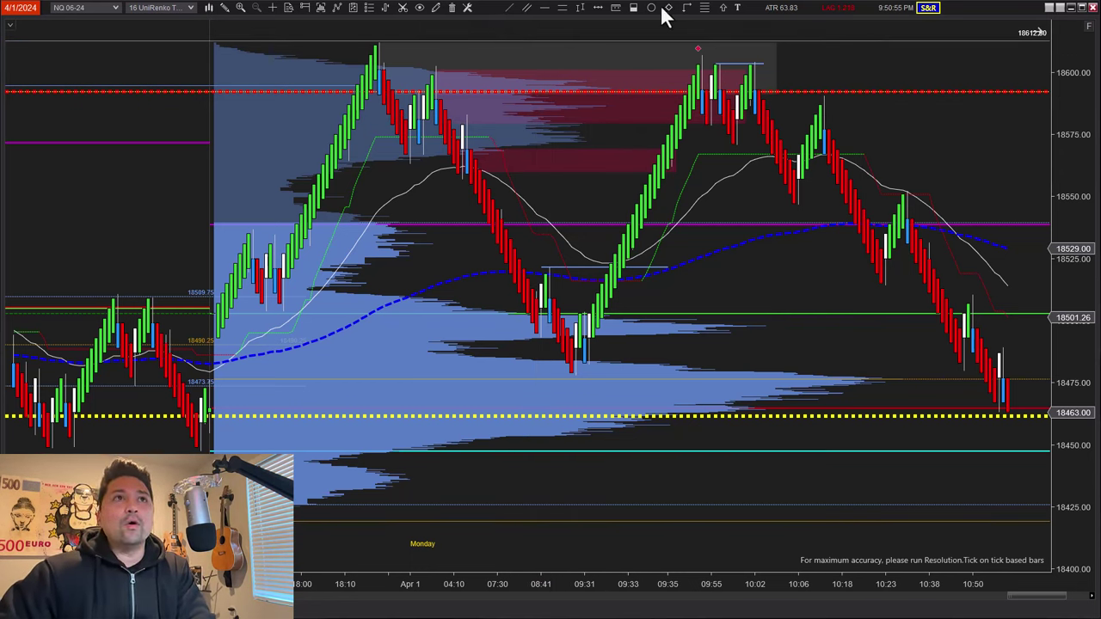
{"action": "left_click", "coordinate": [393, 57]}
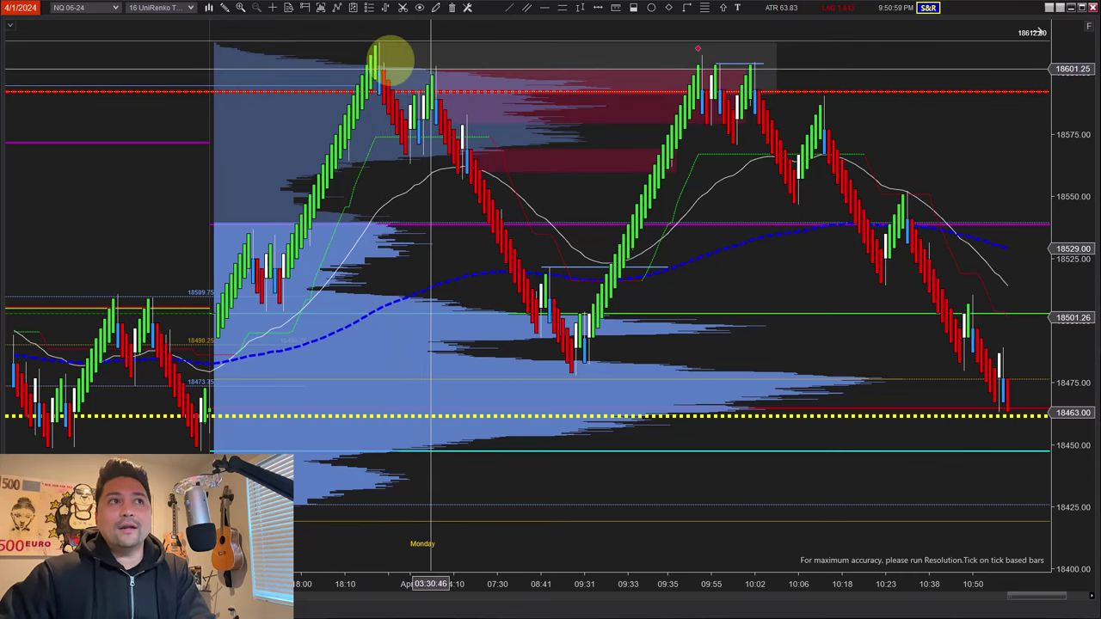
Step: Draw a thin ellipse from the overnight high across to the first morning high, and discard it
{"action": "left_click", "coordinate": [391, 55]}
{"action": "left_click", "coordinate": [698, 49]}
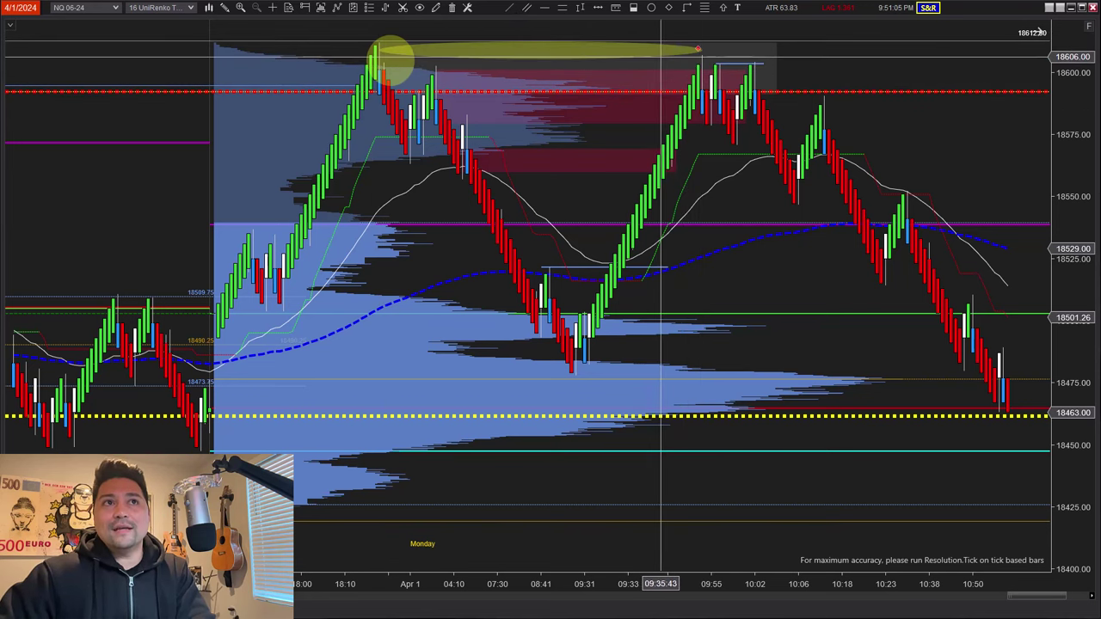
{"action": "key", "text": "Delete"}
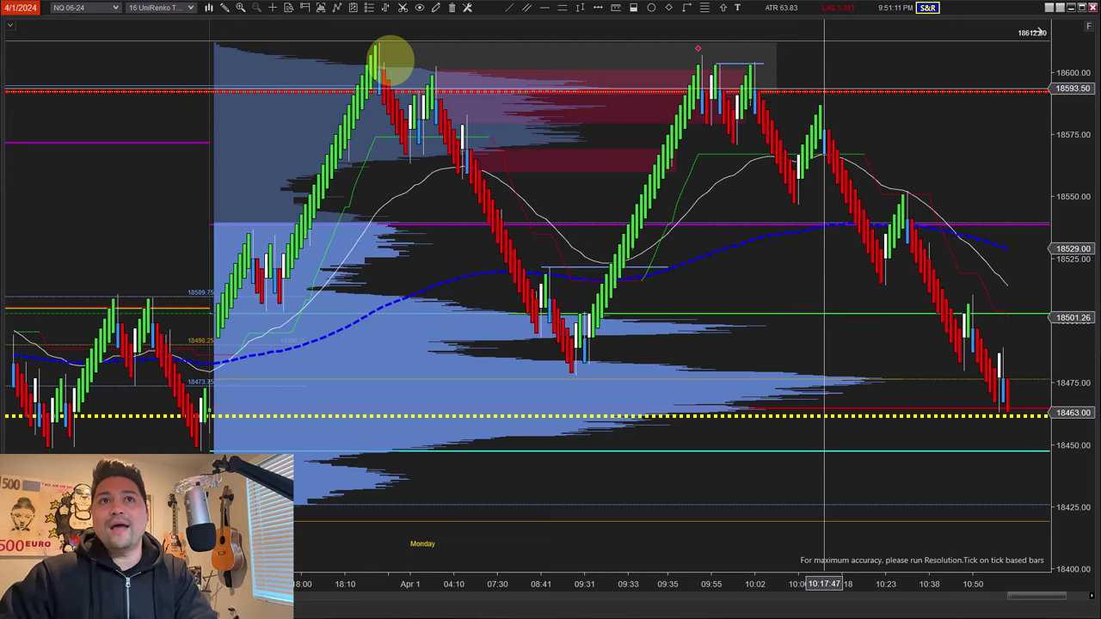
Step: Highlight the lower high near 10:17 with a yellow ellipse, about 18596 to 18580
{"action": "left_click", "coordinate": [651, 8]}
{"action": "left_click", "coordinate": [807, 83]}
{"action": "left_click", "coordinate": [850, 123]}
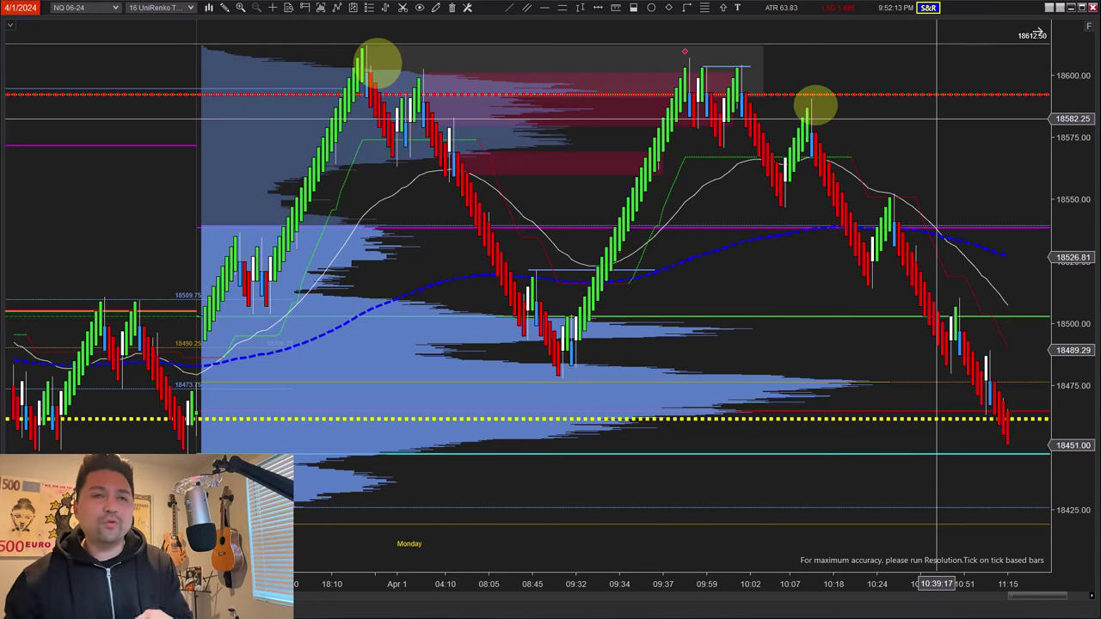
Step: Place a diamond marker below the 10:17 lower high and draw a wide yellow ellipse above the morning highs, about 18619 to 18607
{"action": "left_click", "coordinate": [669, 7]}
{"action": "left_click", "coordinate": [650, 8]}
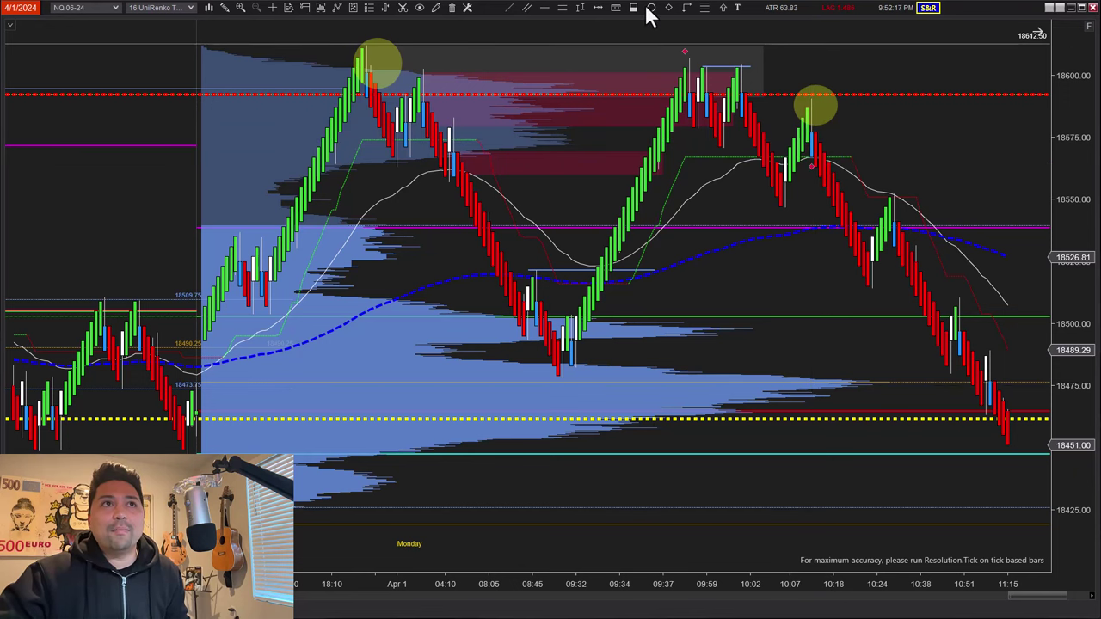
{"action": "mouse_move", "coordinate": [672, 28]}
{"action": "left_mouse_down"}
{"action": "mouse_move", "coordinate": [810, 56]}
{"action": "mouse_move", "coordinate": [871, 43]}
{"action": "left_mouse_up"}
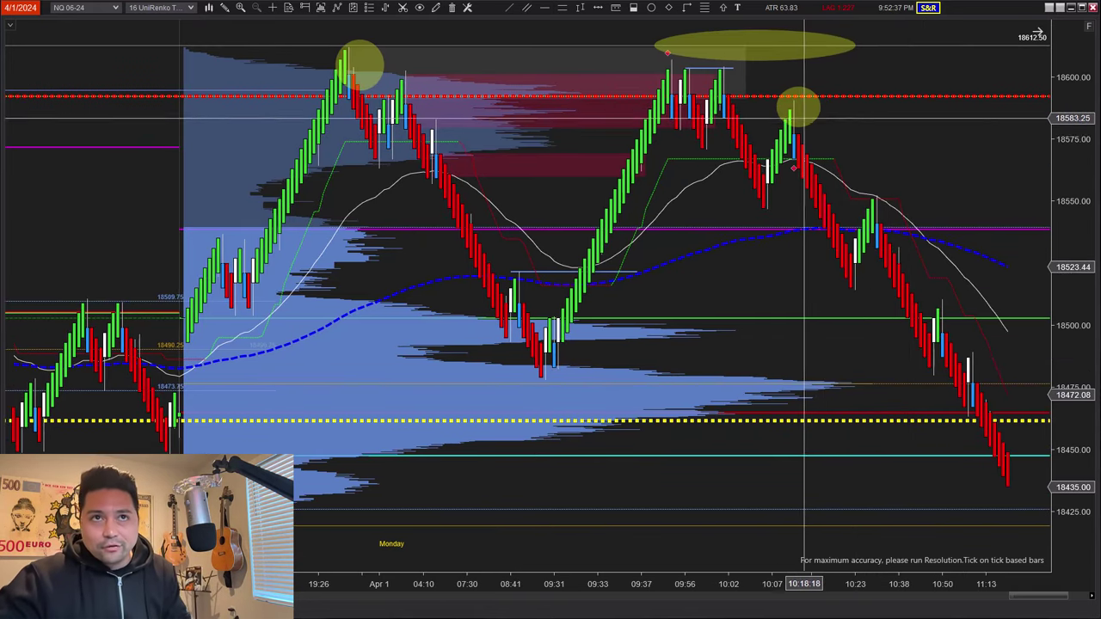
Step: Examine how Monday's session develops from the 10:17 lower high through the midday lows to the close
{"action": "left_click_drag", "start_coordinate": [957, 137], "coordinate": [857, 129]}
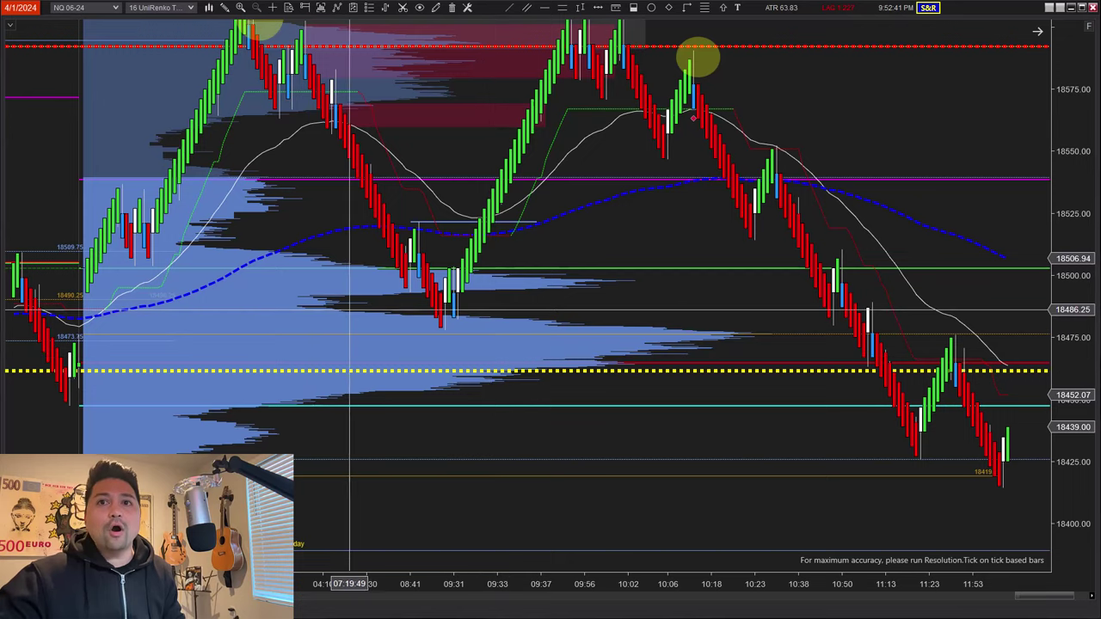
{"action": "left_click_drag", "start_coordinate": [896, 138], "coordinate": [848, 132]}
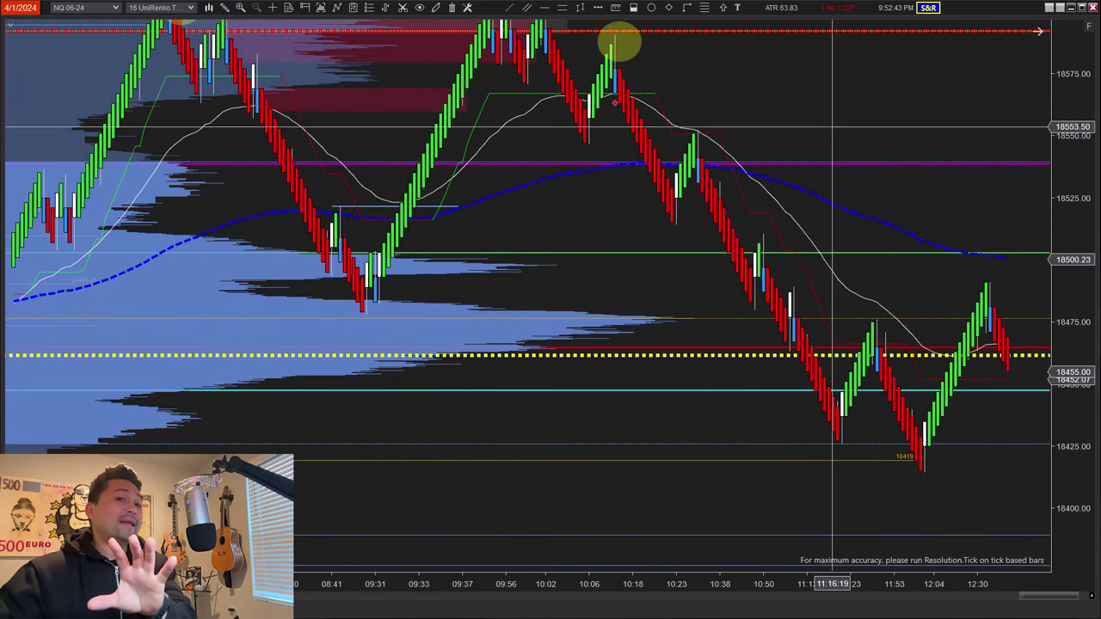
{"action": "scroll", "coordinate": [832, 126], "scroll_direction": "down", "scroll_amount": 6}
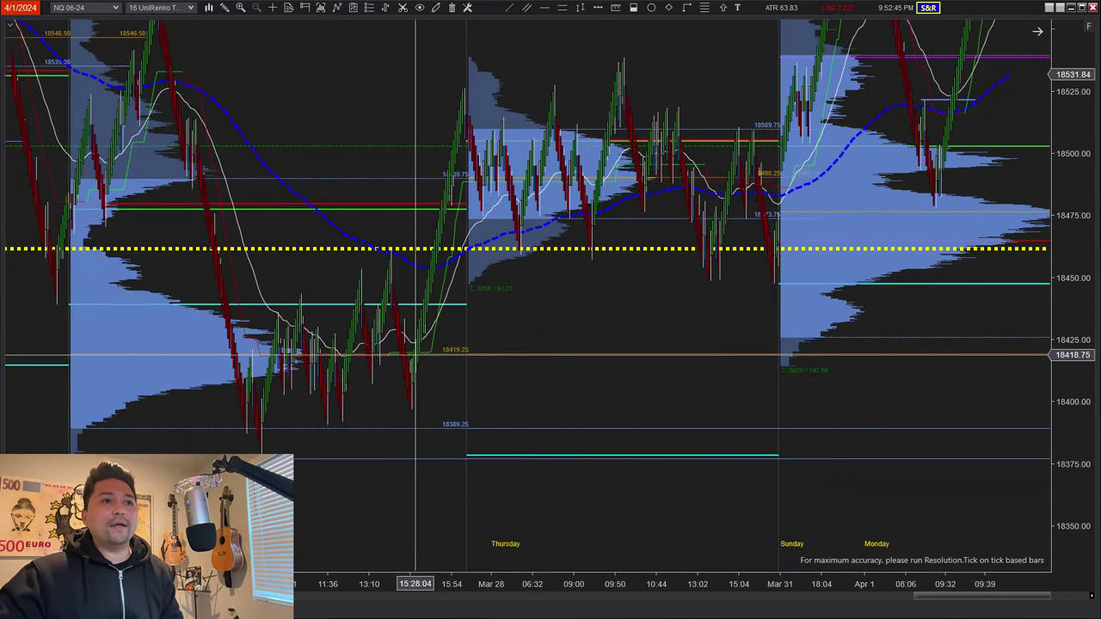
{"action": "left_click_drag", "start_coordinate": [860, 392], "coordinate": [422, 418]}
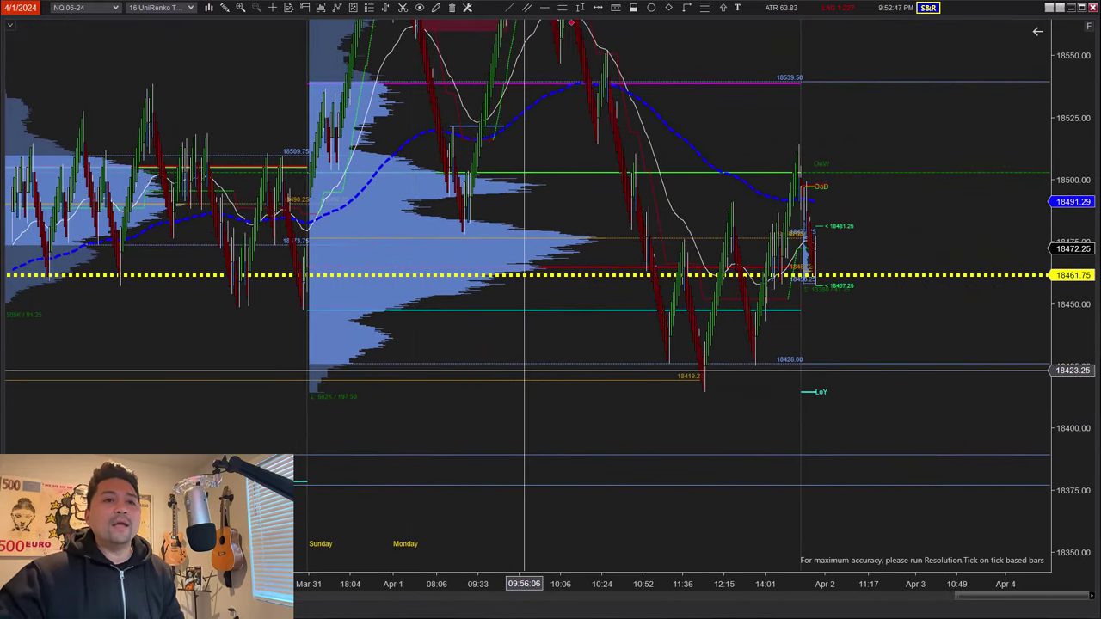
{"action": "scroll", "coordinate": [605, 398], "scroll_direction": "up", "scroll_amount": 4}
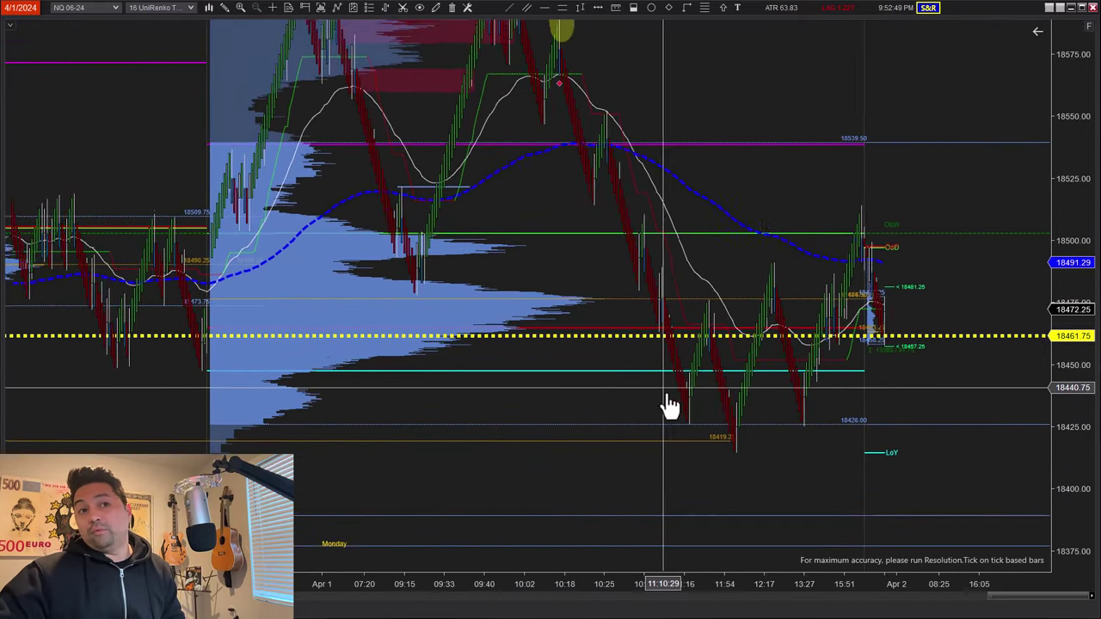
{"action": "left_click_drag", "start_coordinate": [670, 406], "coordinate": [683, 388]}
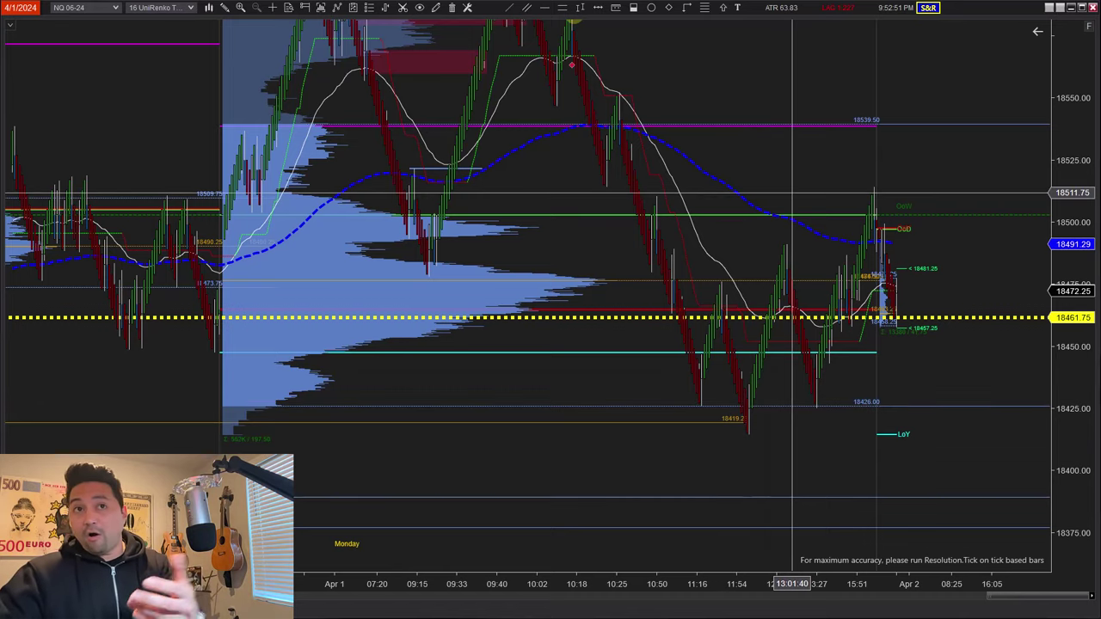
{"action": "left_click_drag", "start_coordinate": [694, 85], "coordinate": [827, 152]}
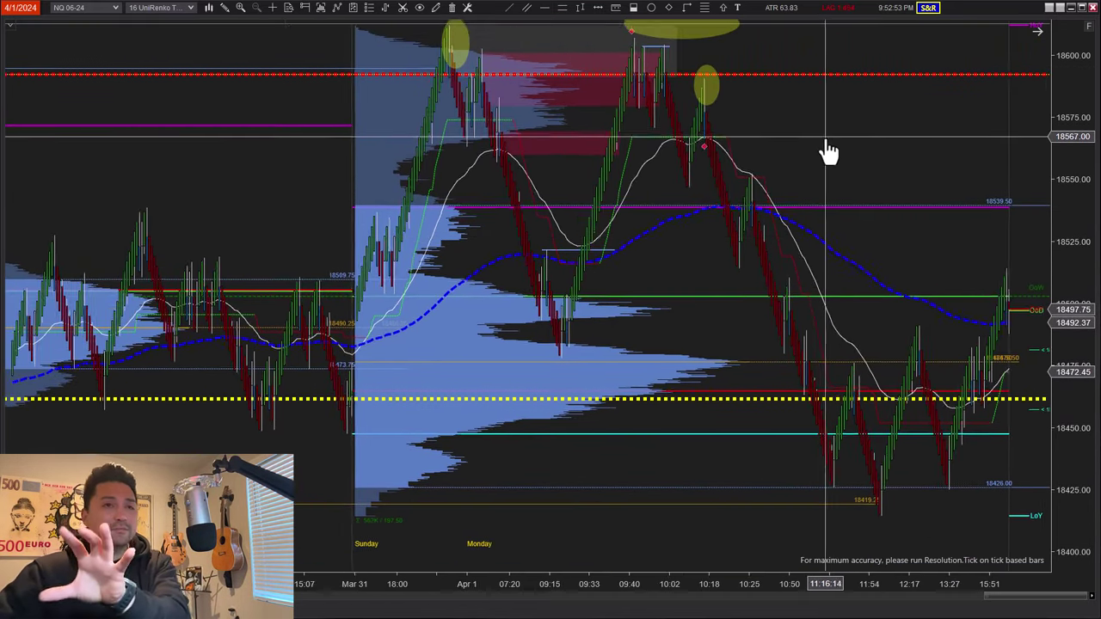
{"action": "scroll", "coordinate": [827, 152], "scroll_direction": "up", "scroll_amount": 2}
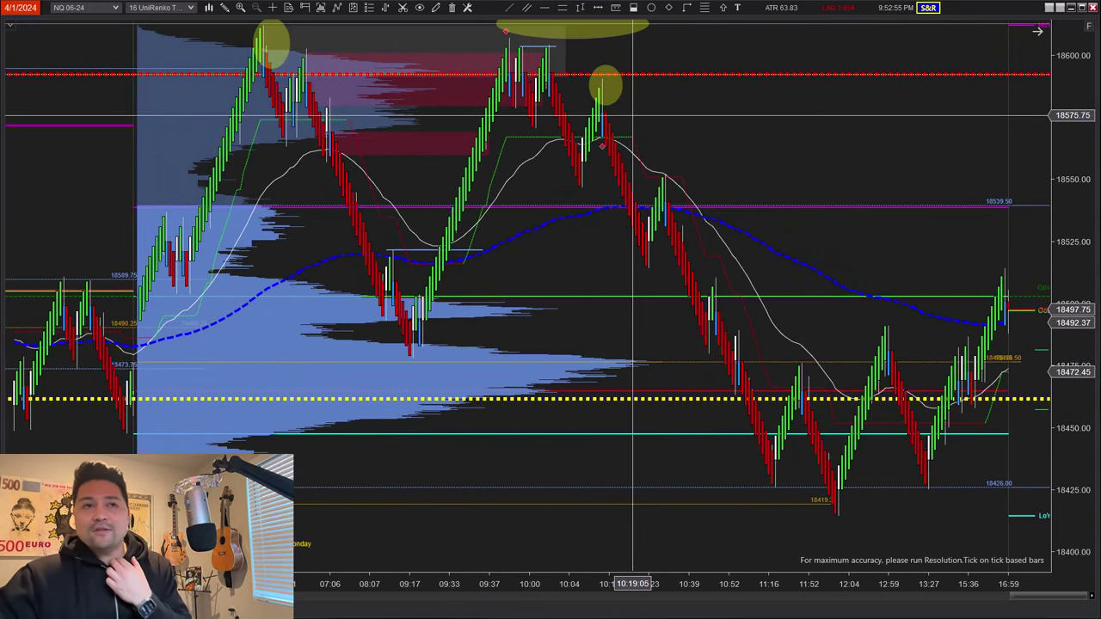
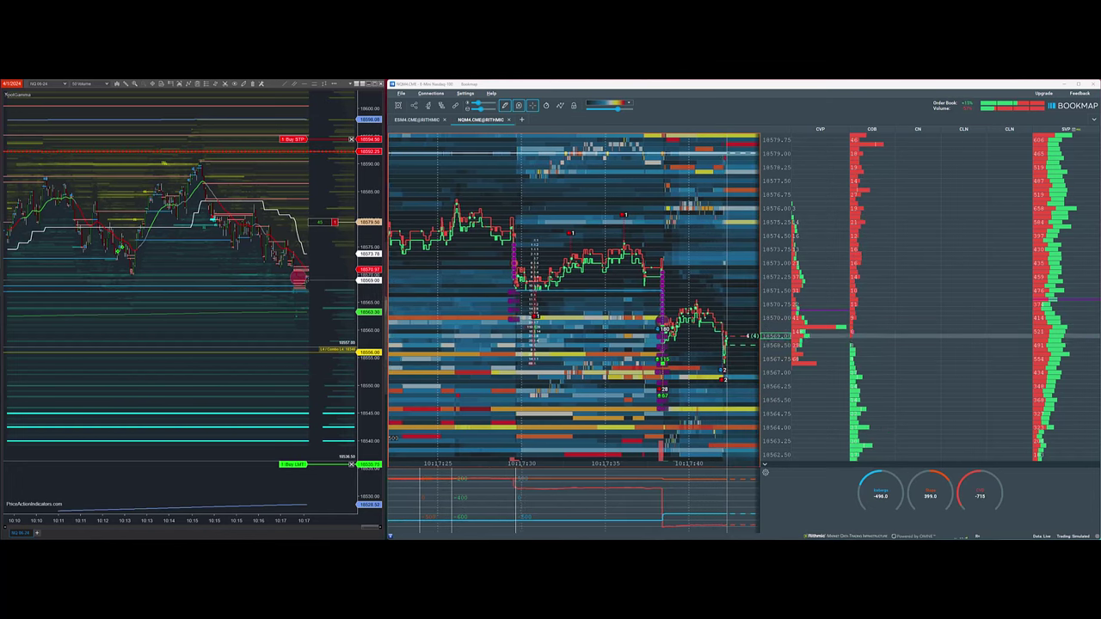
Step: Bring the short position's buy stop to the 18579.50 entry price and move the NQ chart window off this screen
{"action": "left_click", "coordinate": [320, 222]}
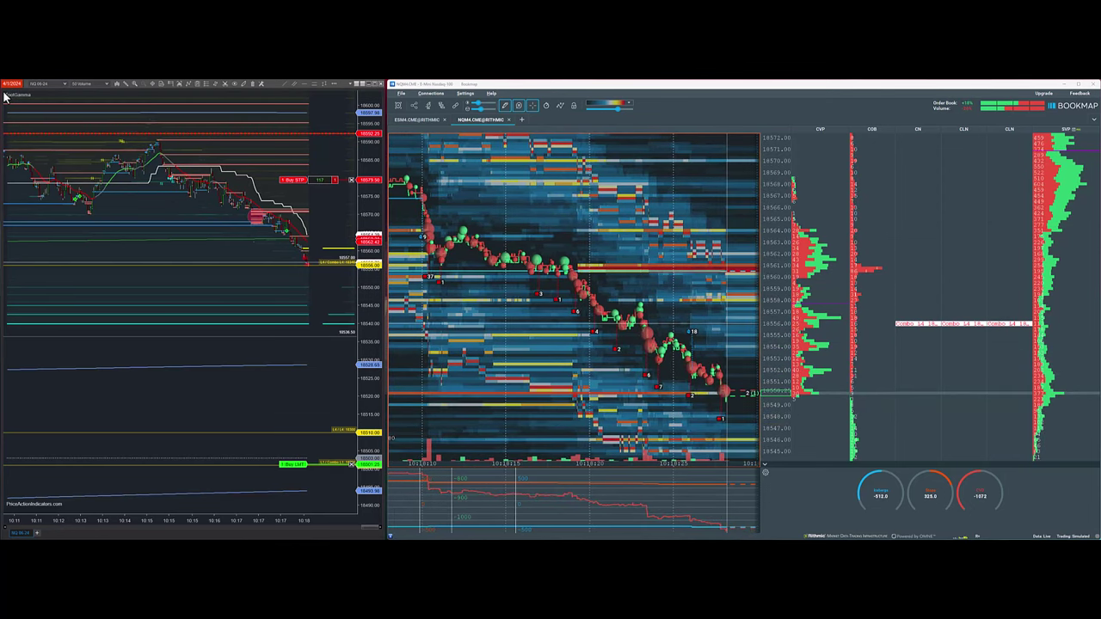
{"action": "left_click_drag", "start_coordinate": [7, 84], "coordinate": [0, 266]}
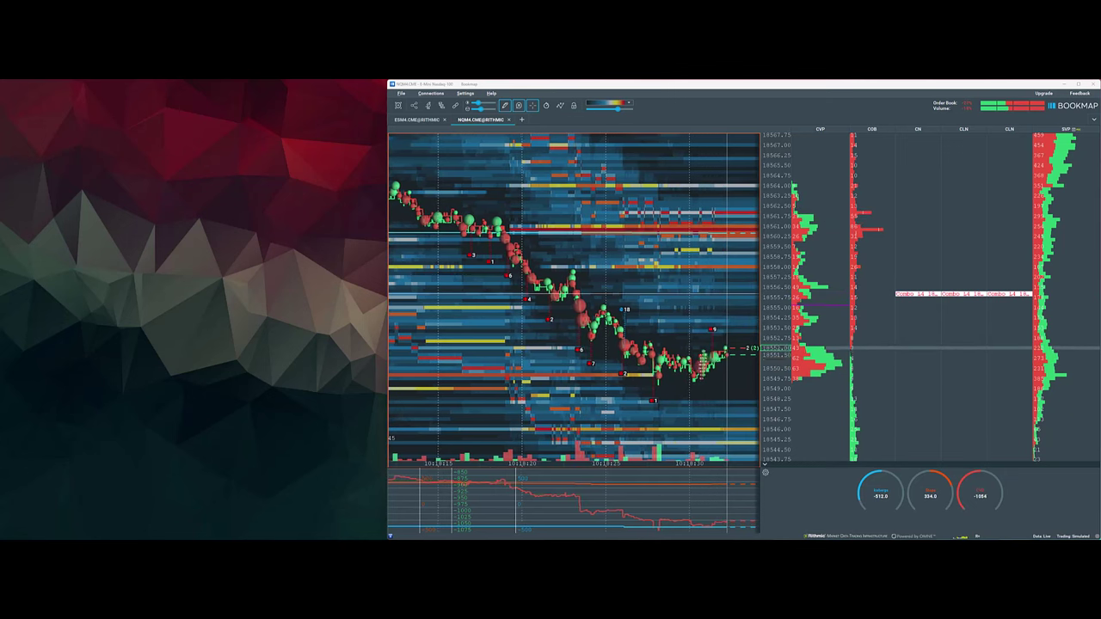
{"action": "left_click_drag", "start_coordinate": [0, 266], "coordinate": [0, 115]}
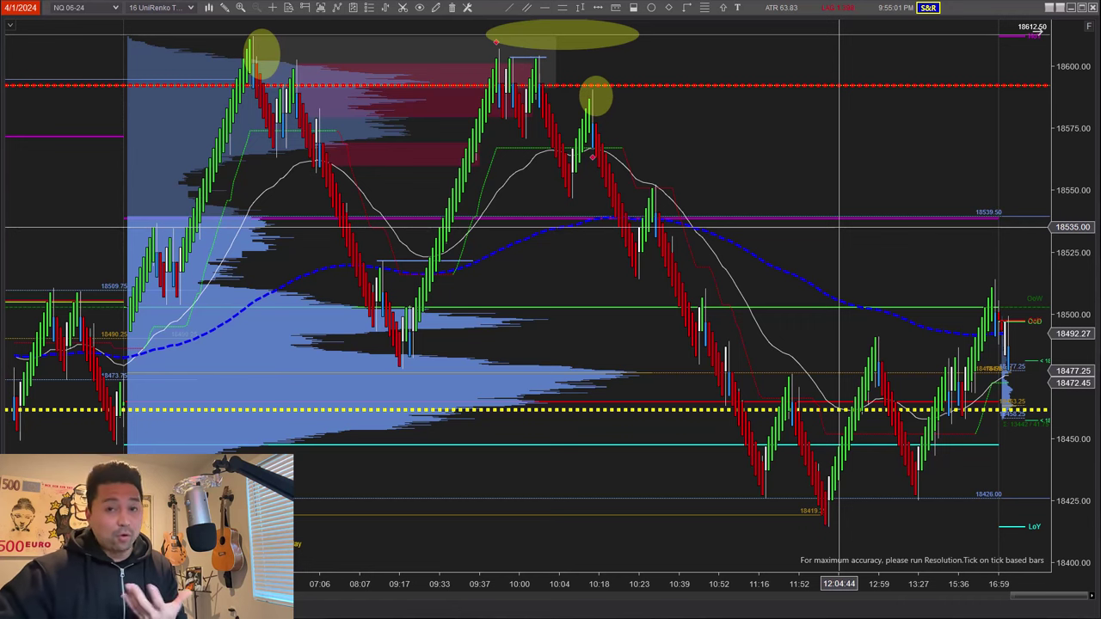
Step: Mark the next lower high near 10:25 with an Arrow Down Red at about 18563 and a yellow ellipse, about 18552 to 18532
{"action": "scroll", "coordinate": [749, 140], "scroll_direction": "up", "scroll_amount": 1}
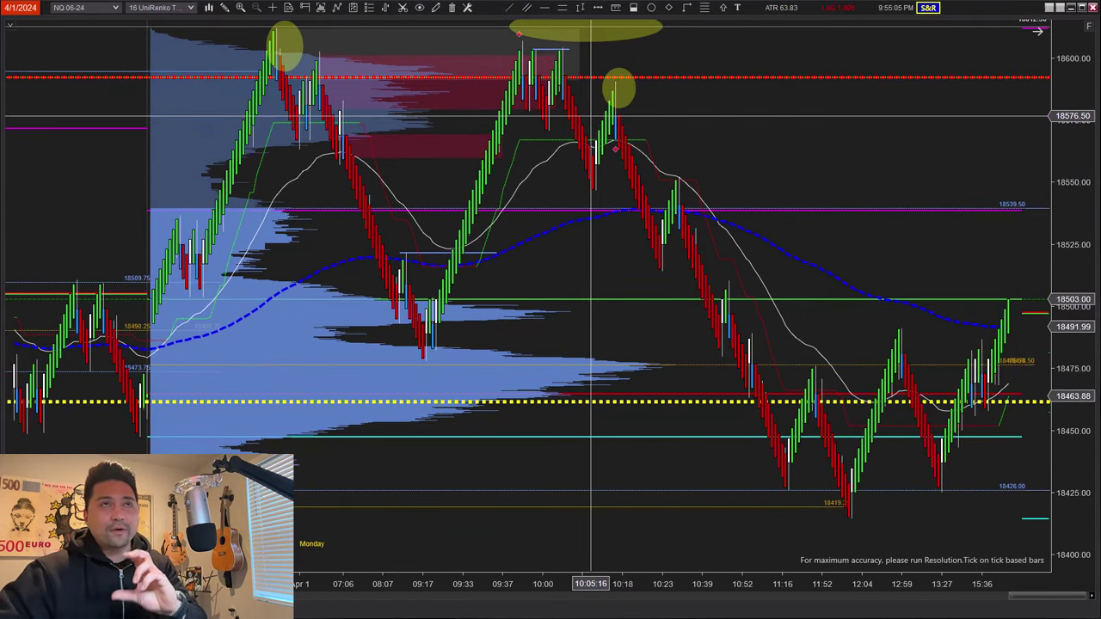
{"action": "scroll", "coordinate": [736, 157], "scroll_direction": "up", "scroll_amount": 1}
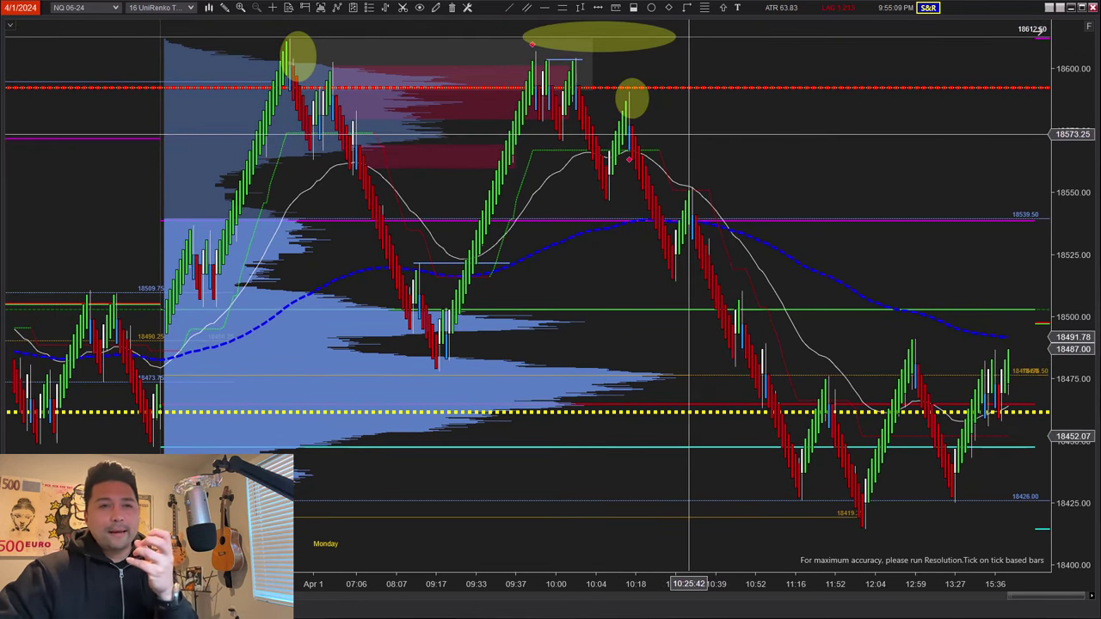
{"action": "scroll", "coordinate": [803, 140], "scroll_direction": "up", "scroll_amount": 2}
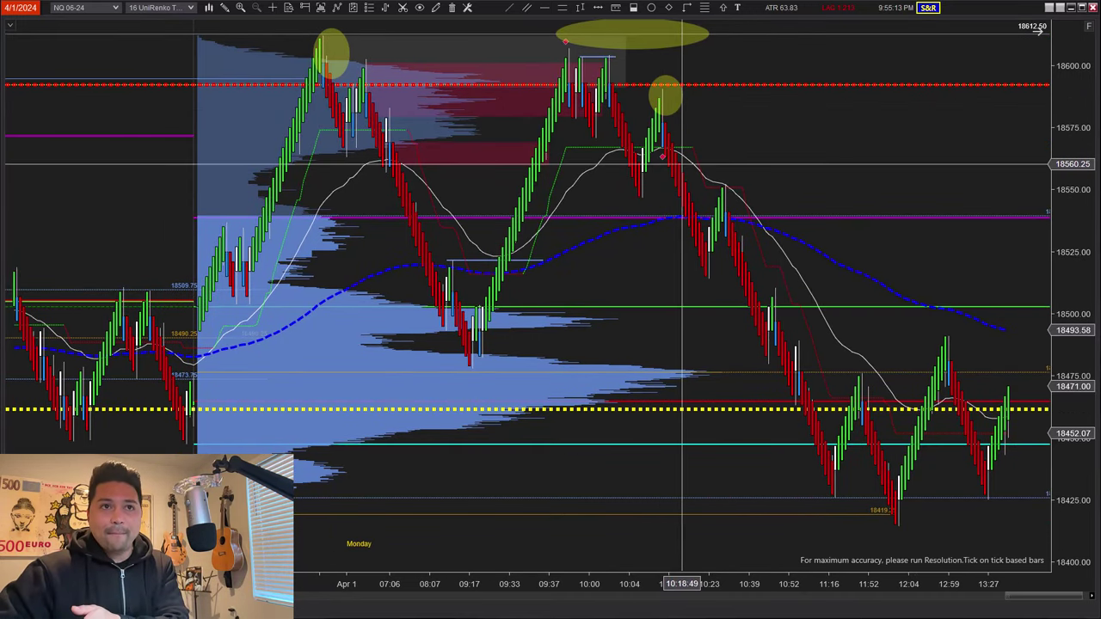
{"action": "scroll", "coordinate": [542, 166], "scroll_direction": "up", "scroll_amount": 3}
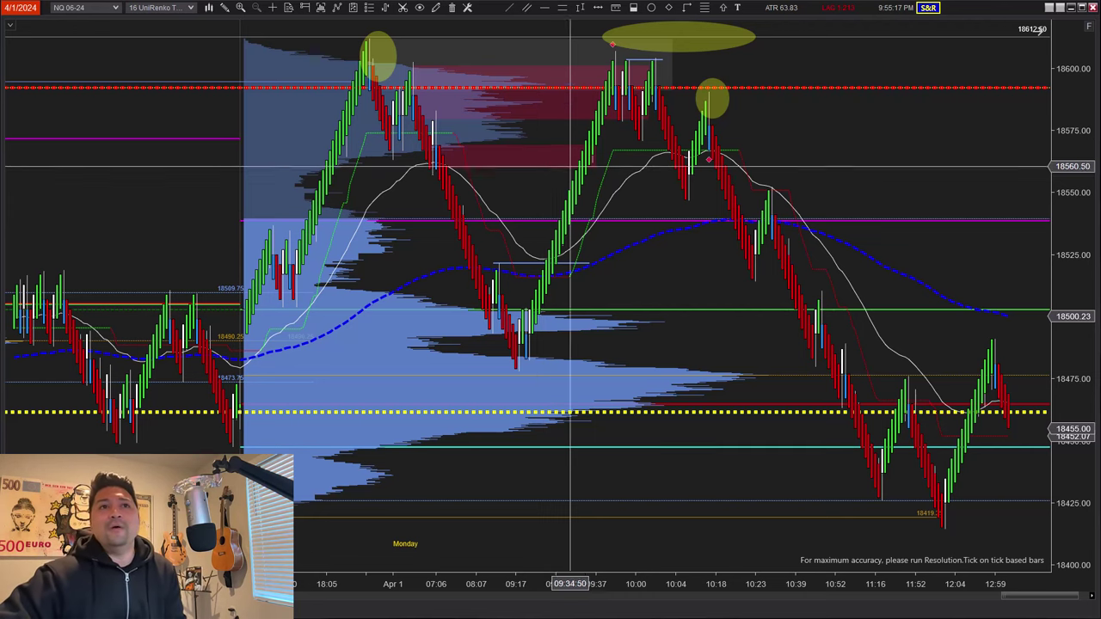
{"action": "scroll", "coordinate": [685, 176], "scroll_direction": "down", "scroll_amount": 3}
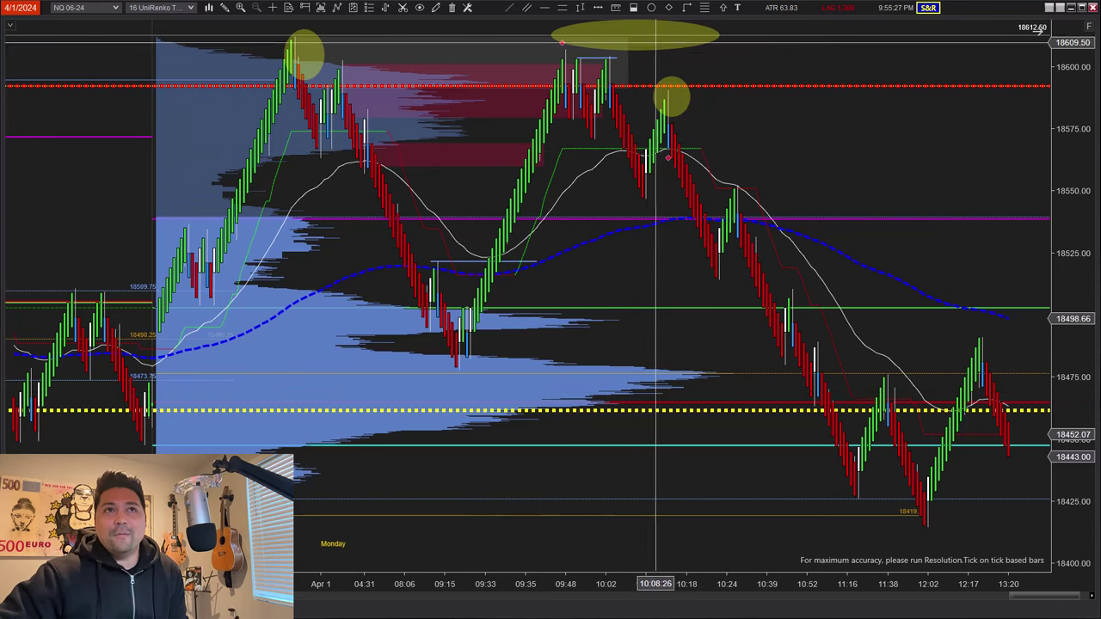
{"action": "left_click", "coordinate": [723, 8]}
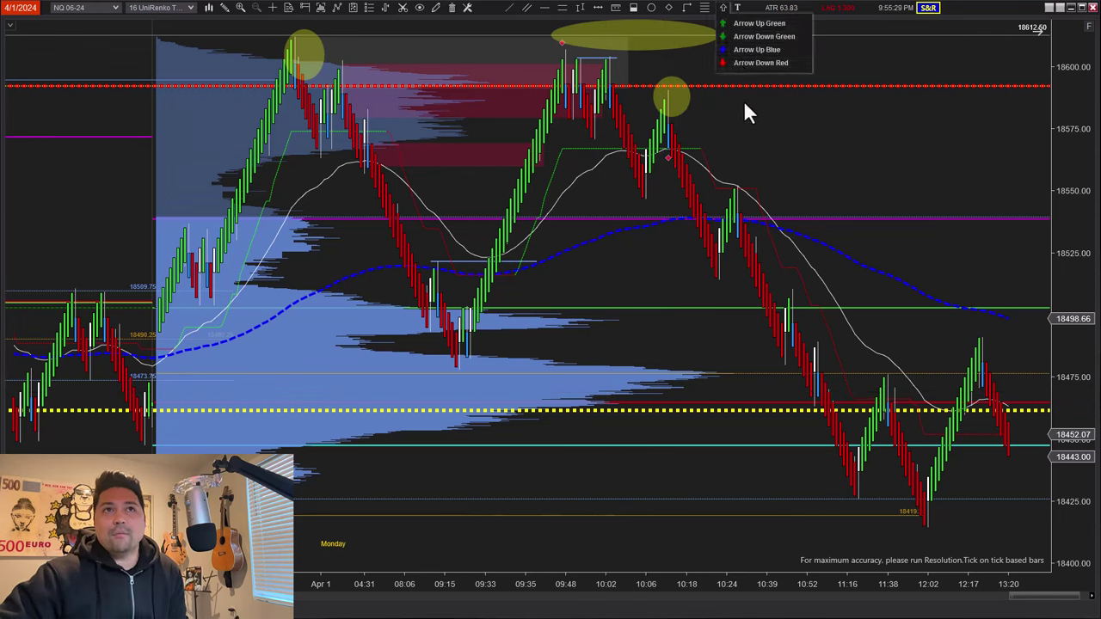
{"action": "left_click", "coordinate": [750, 63]}
{"action": "left_click", "coordinate": [733, 158]}
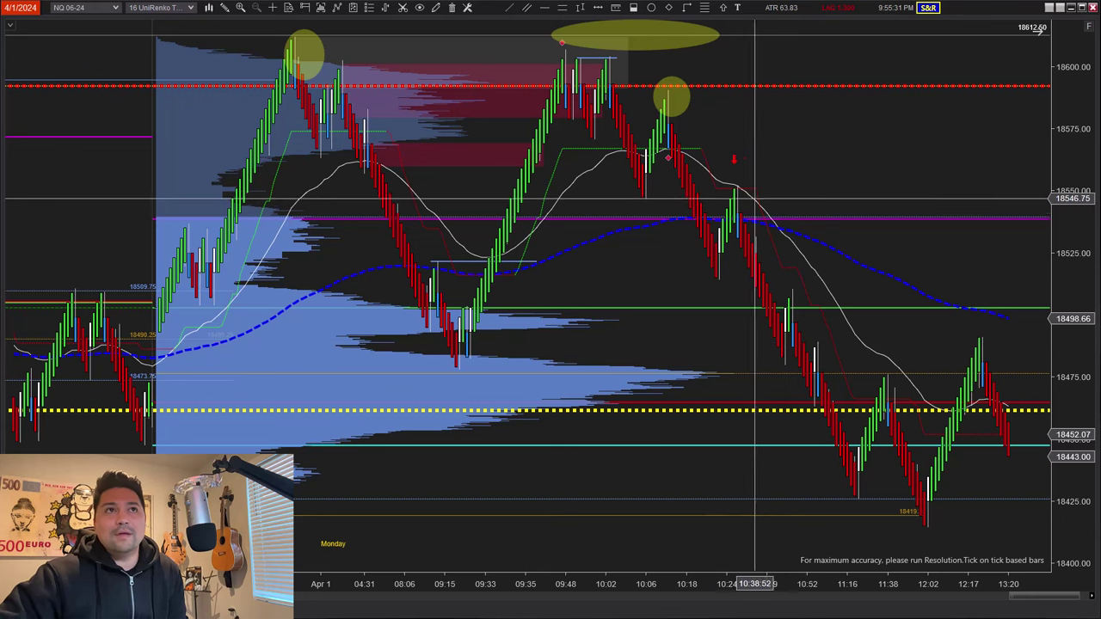
{"action": "left_click", "coordinate": [651, 8]}
{"action": "left_click_drag", "start_coordinate": [717, 186], "coordinate": [763, 235]}
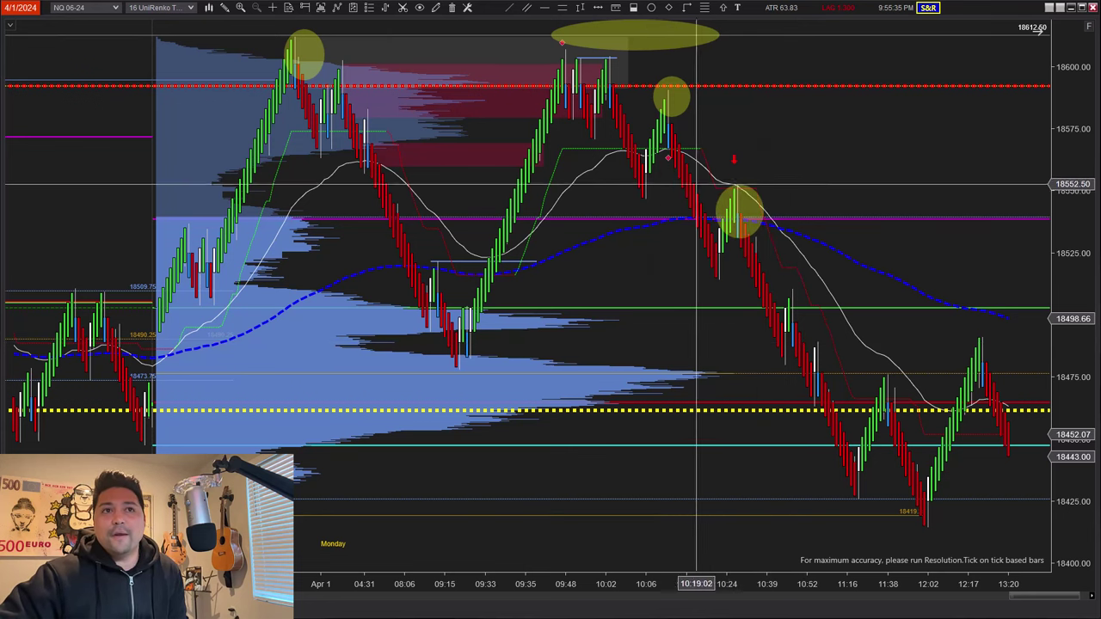